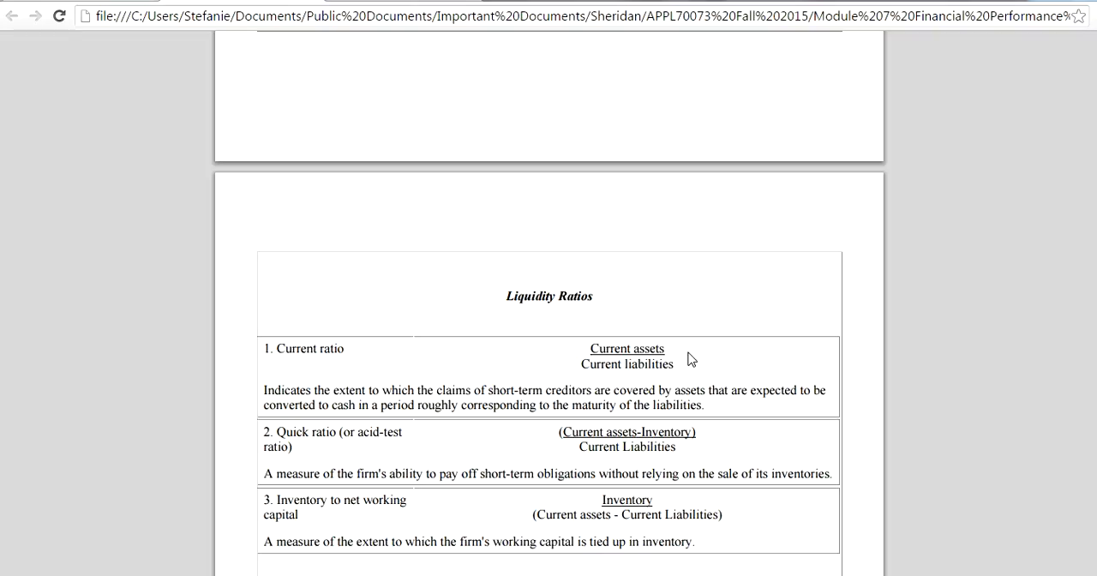
Review the liquidity, leverage and activity ratio formulas in the financial ratios summary, and return to the profitability ratios at its beginning
scroll(666, 278, "down", 2)
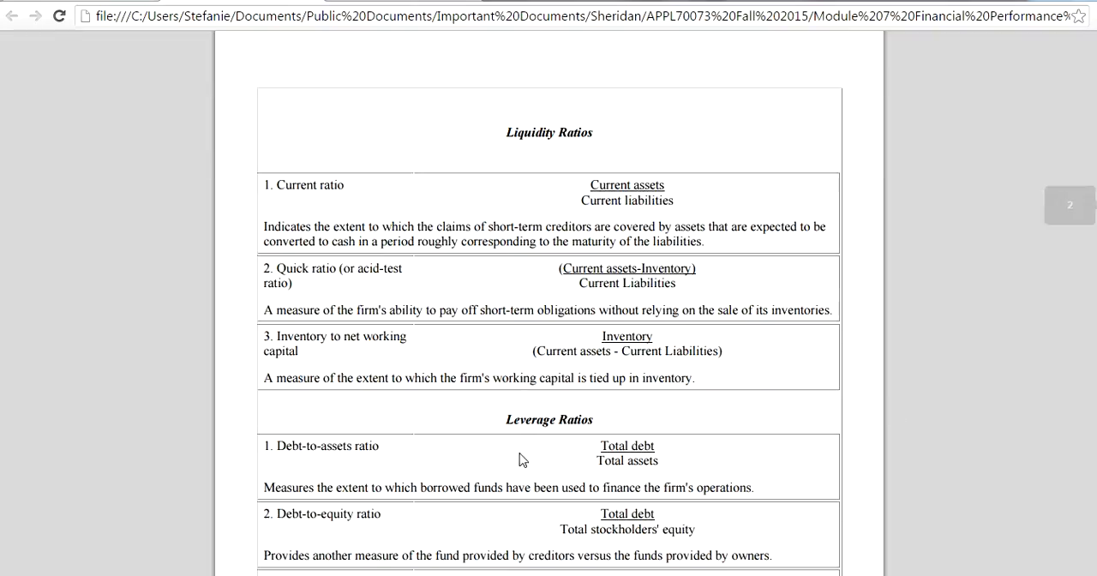
scroll(604, 399, "down", 1)
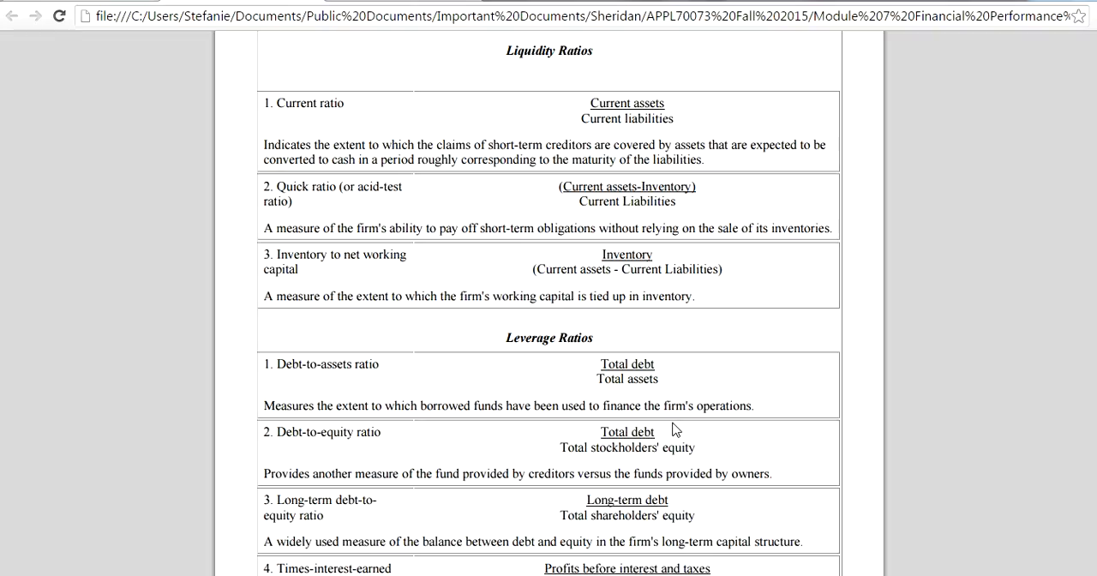
scroll(437, 310, "down", 2)
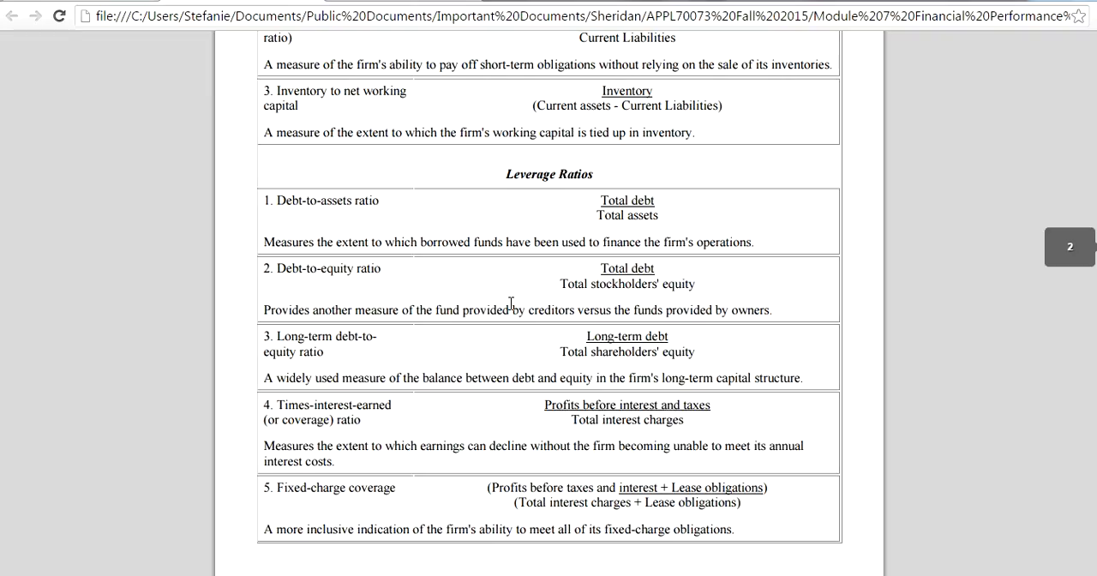
scroll(510, 304, "down", 2)
scroll(586, 289, "down", 2)
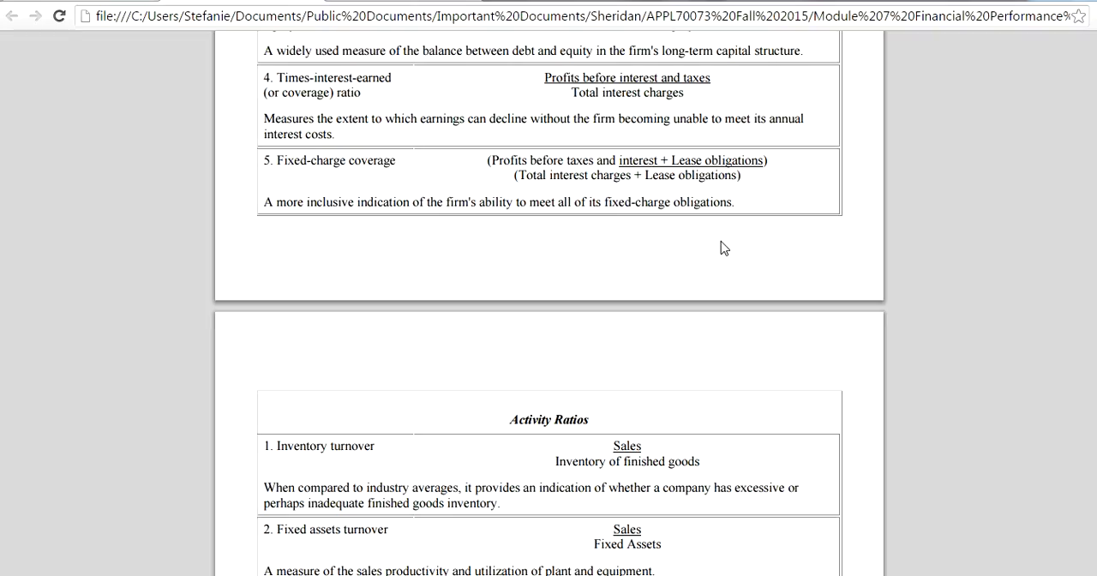
scroll(849, 273, "down", 2)
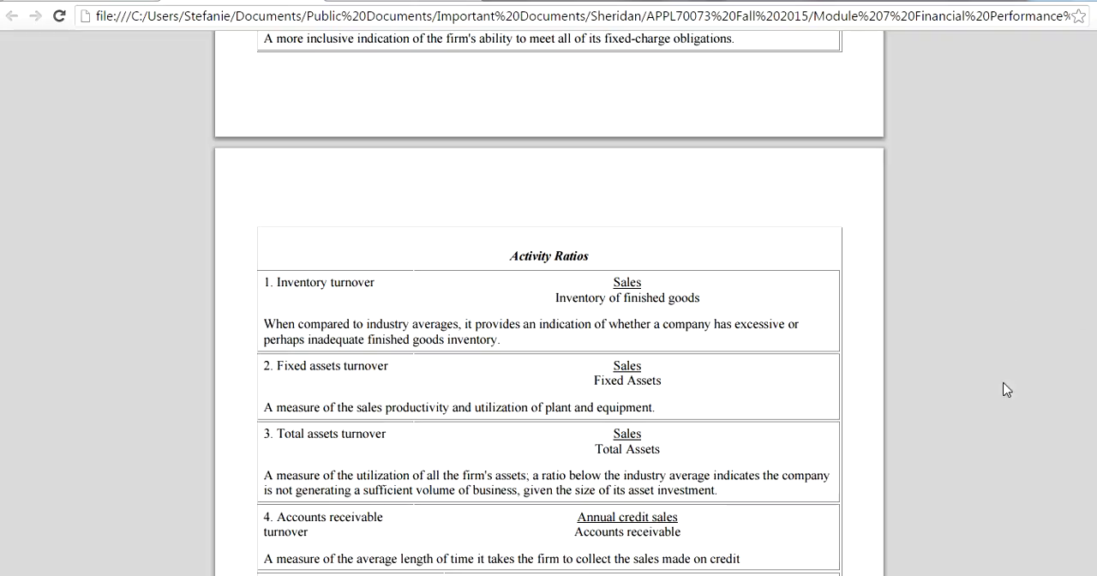
scroll(625, 311, "down", 1)
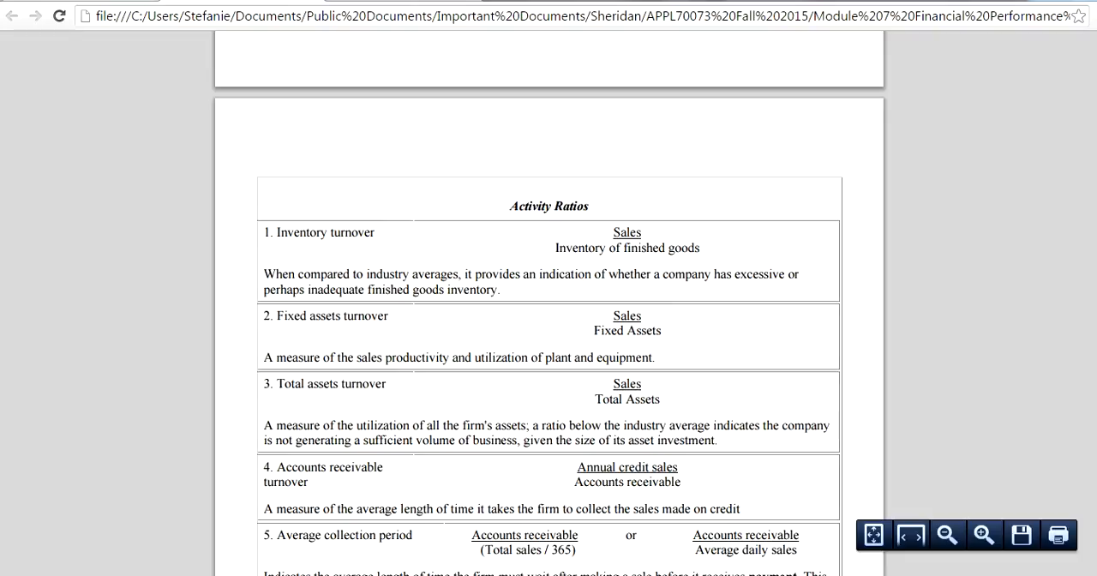
left_click_drag(1096, 337, 1095, 38)
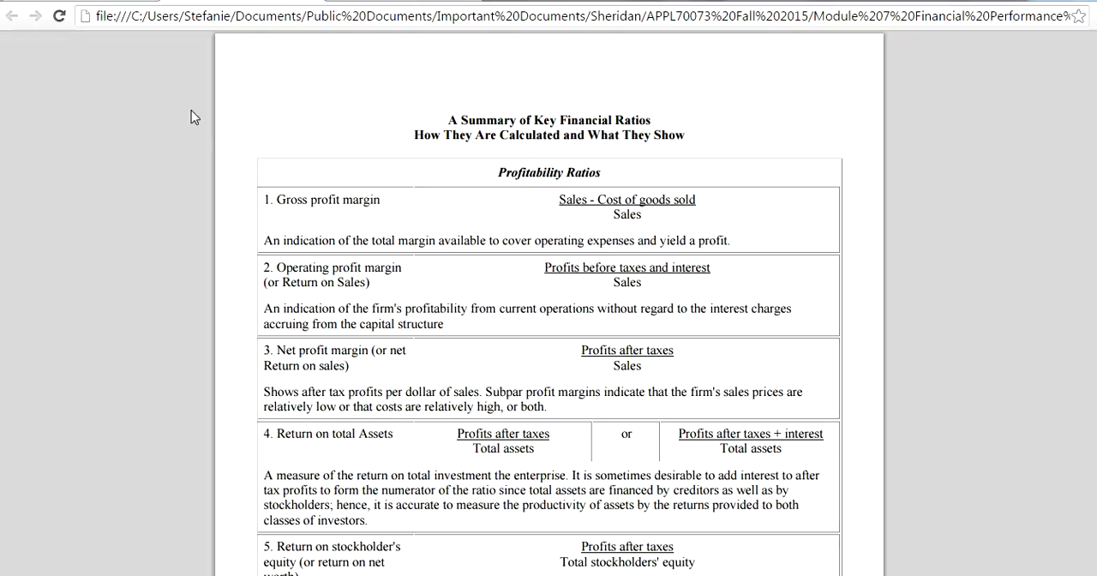
Switch to NetSuite and run the Comparative Income Statement financial report
left_click(82, 1)
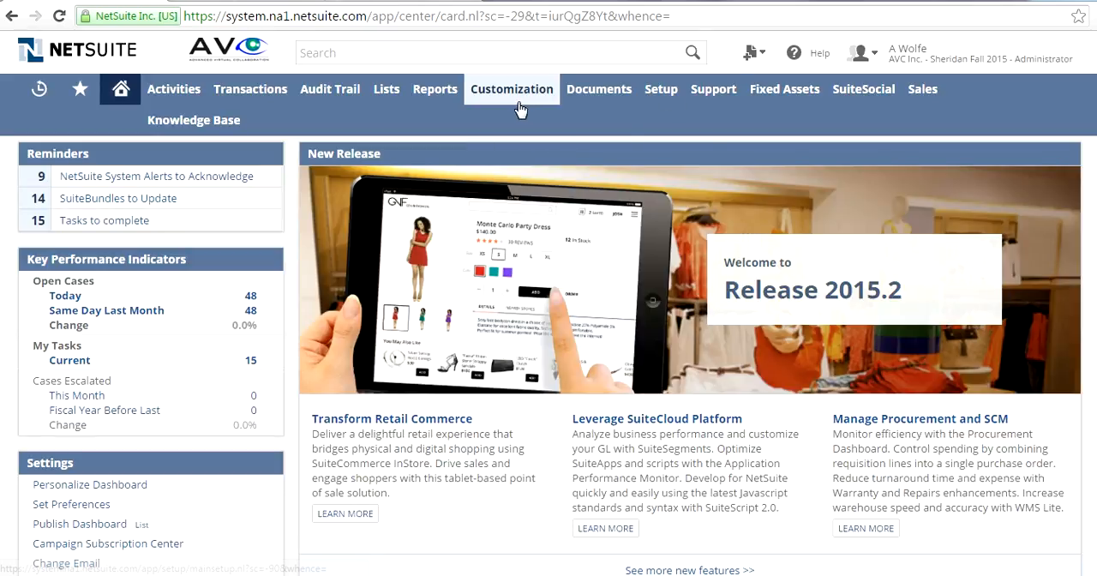
mouse_move(434, 102)
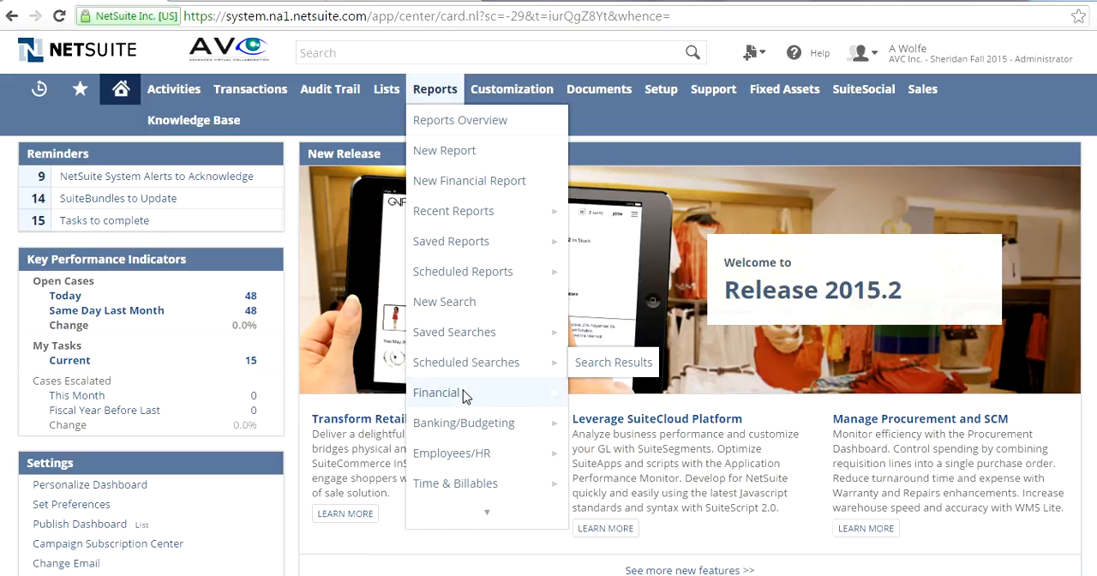
mouse_move(455, 391)
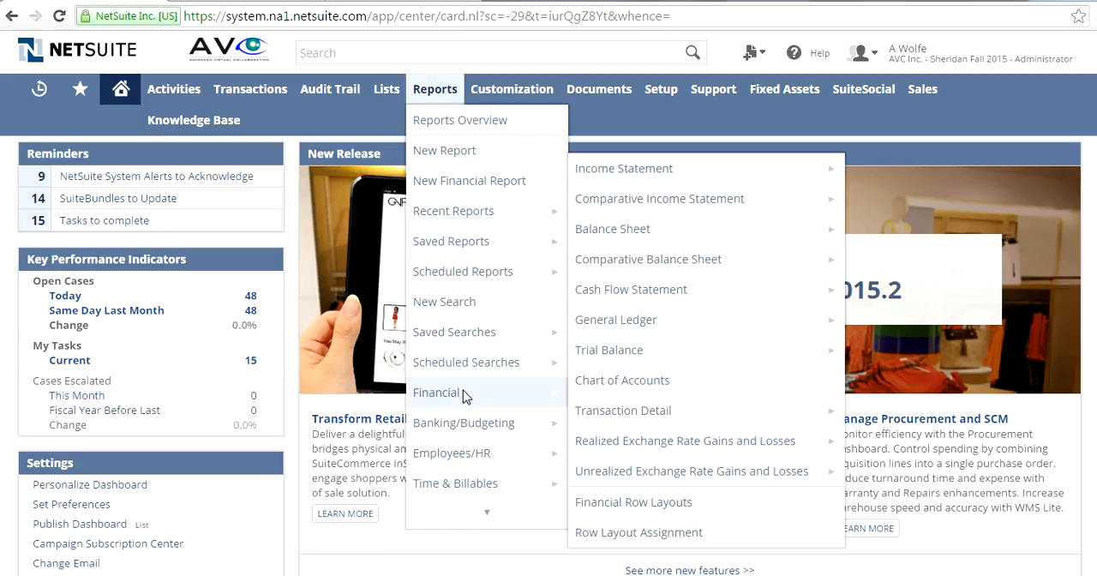
left_click(691, 208)
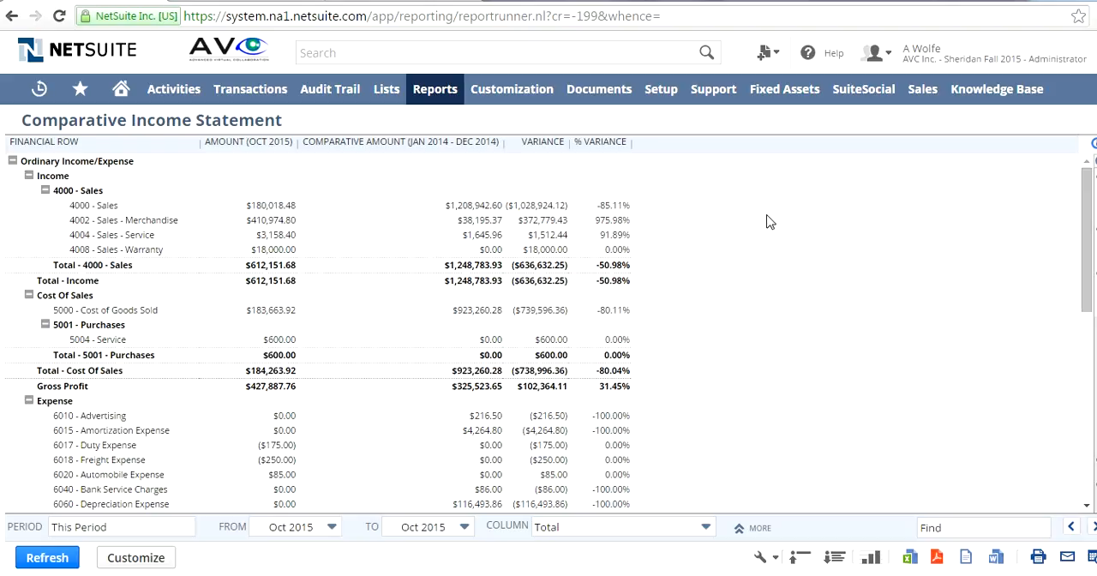
Export the Comparative Income Statement to Excel, open the downloaded file despite the format warning and enable editing
left_click(909, 557)
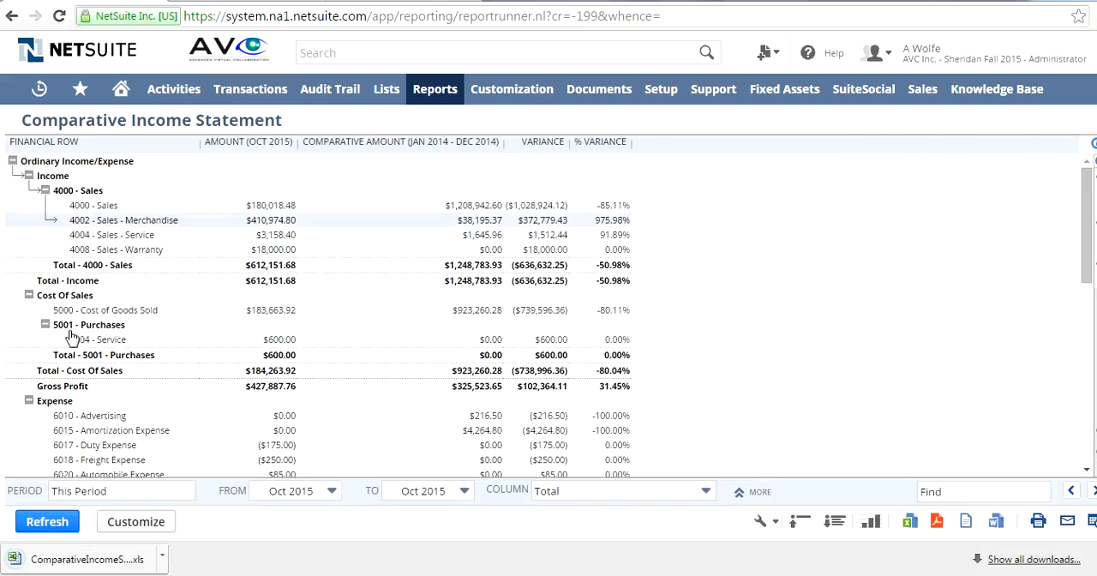
left_click(101, 562)
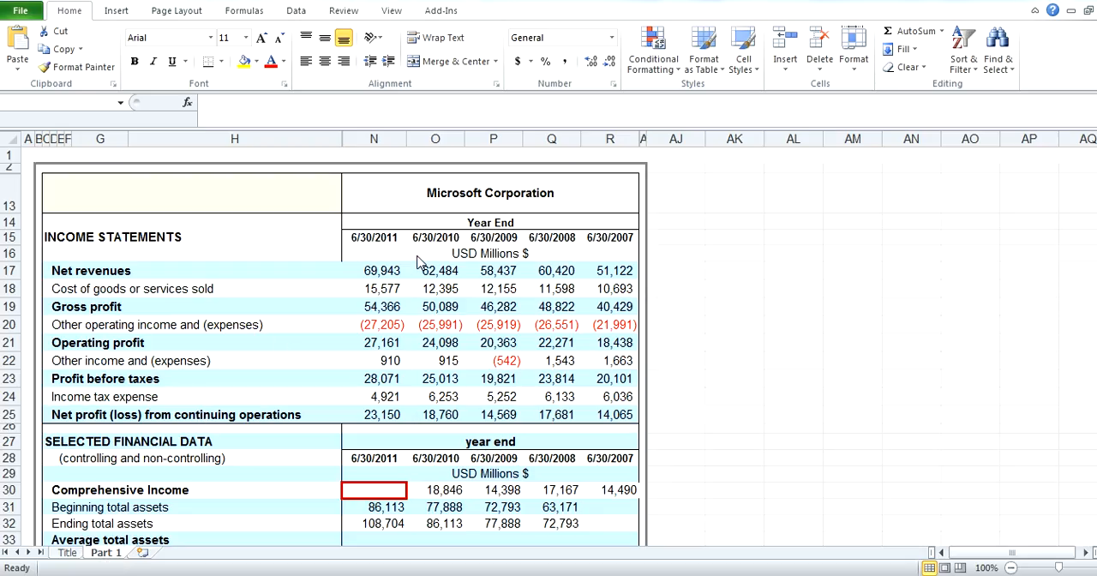
mouse_move(375, 575)
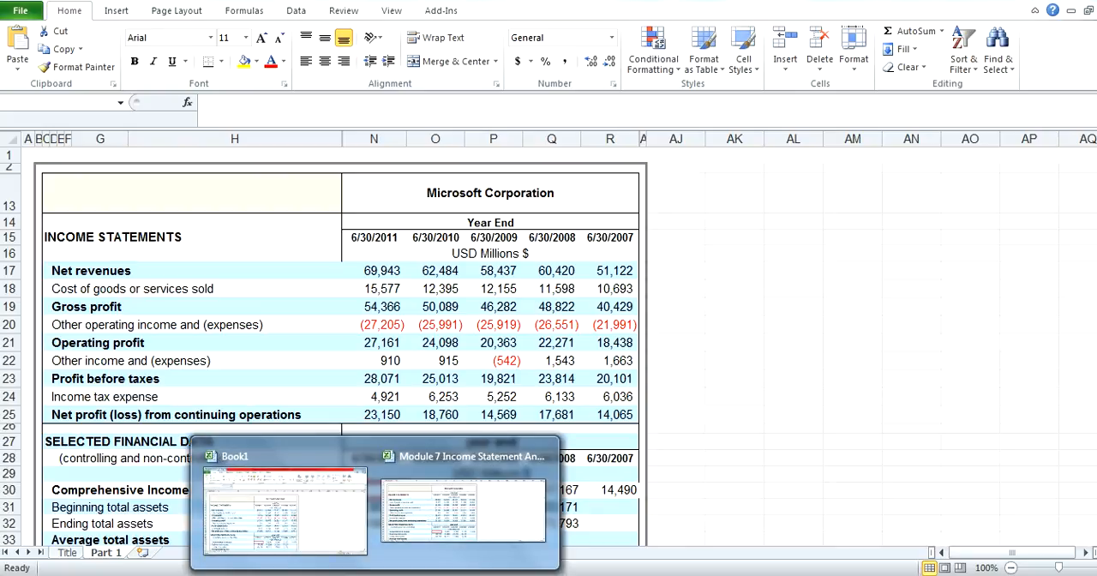
left_click(478, 553)
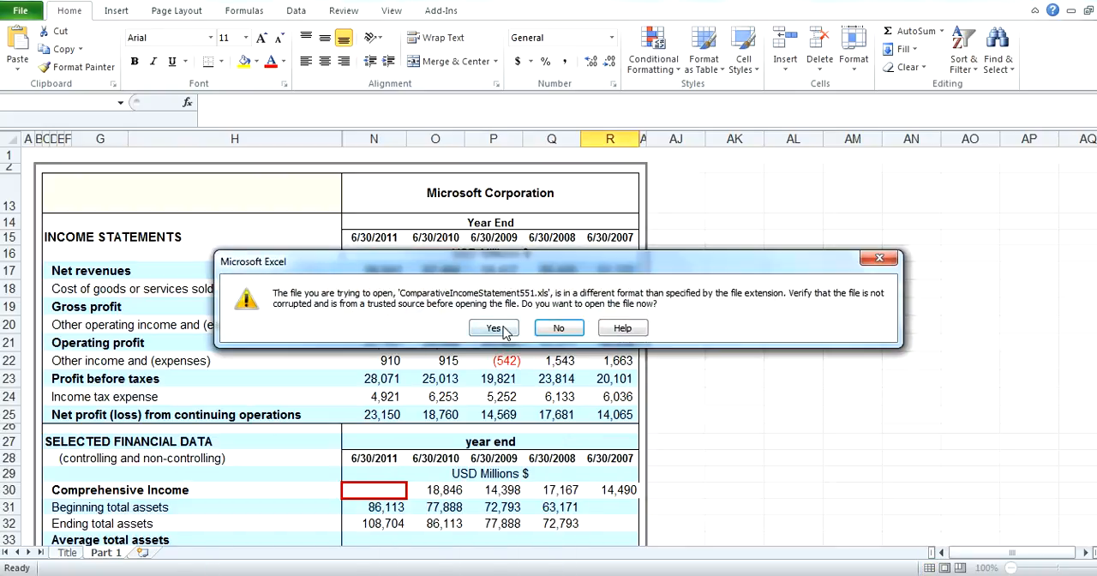
left_click(502, 330)
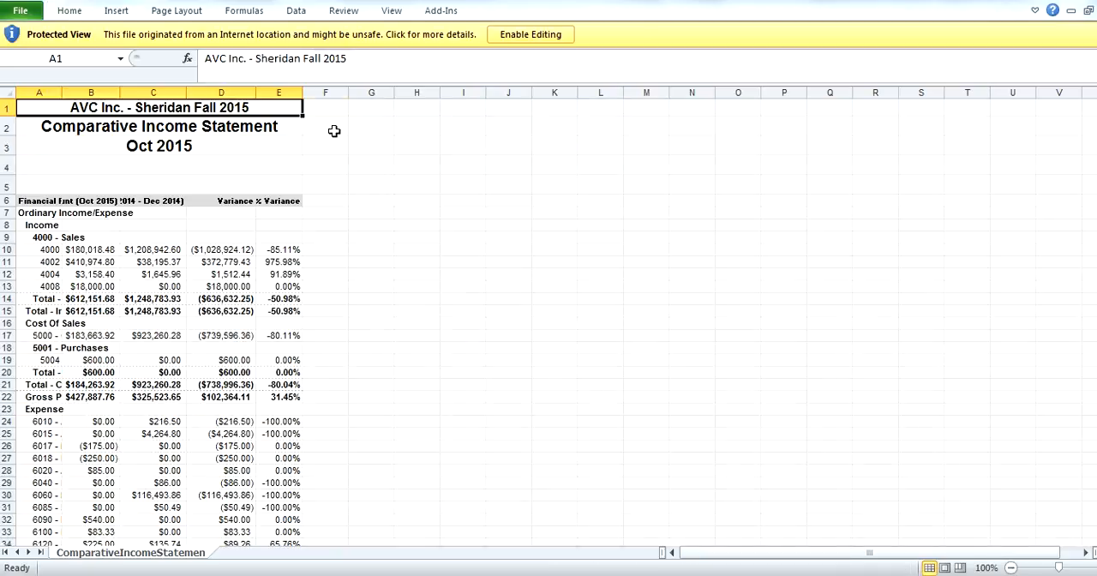
left_click(512, 36)
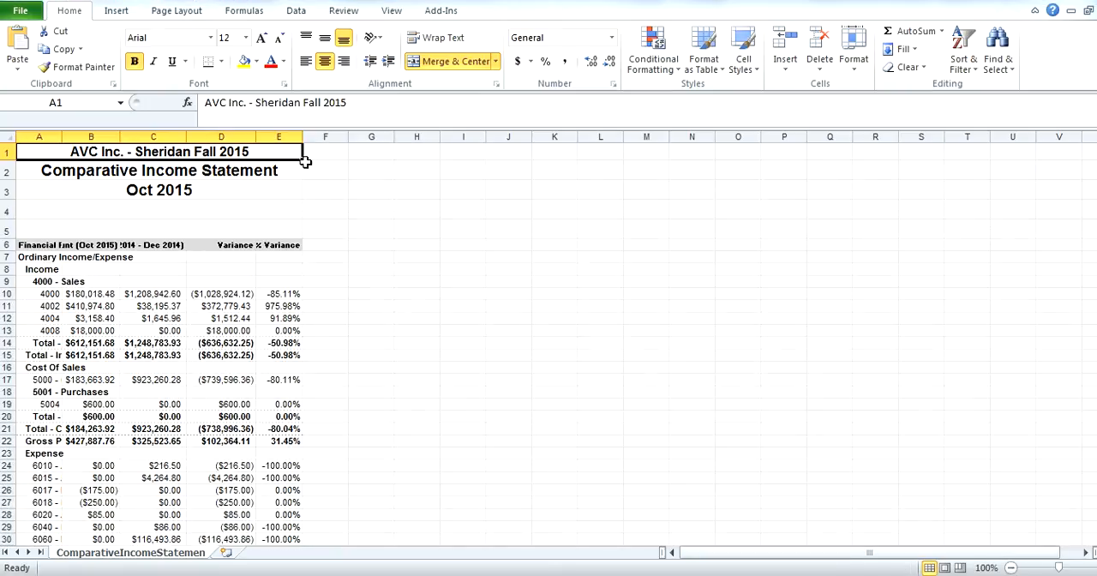
Autofit columns A, B and C so the row names, amounts and comparative amount heading fit
double_click(120, 136)
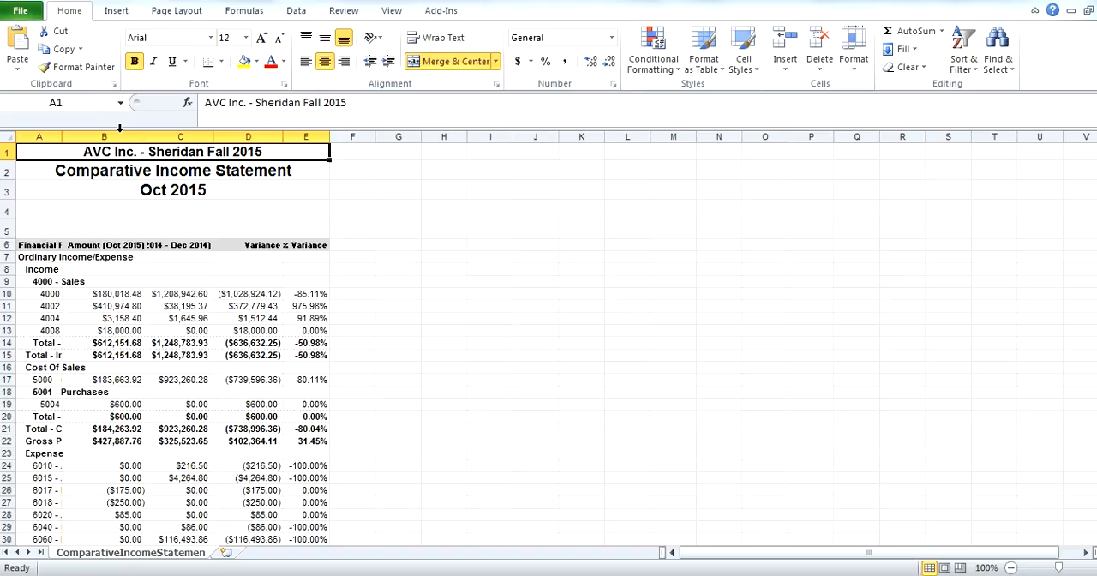
double_click(61, 136)
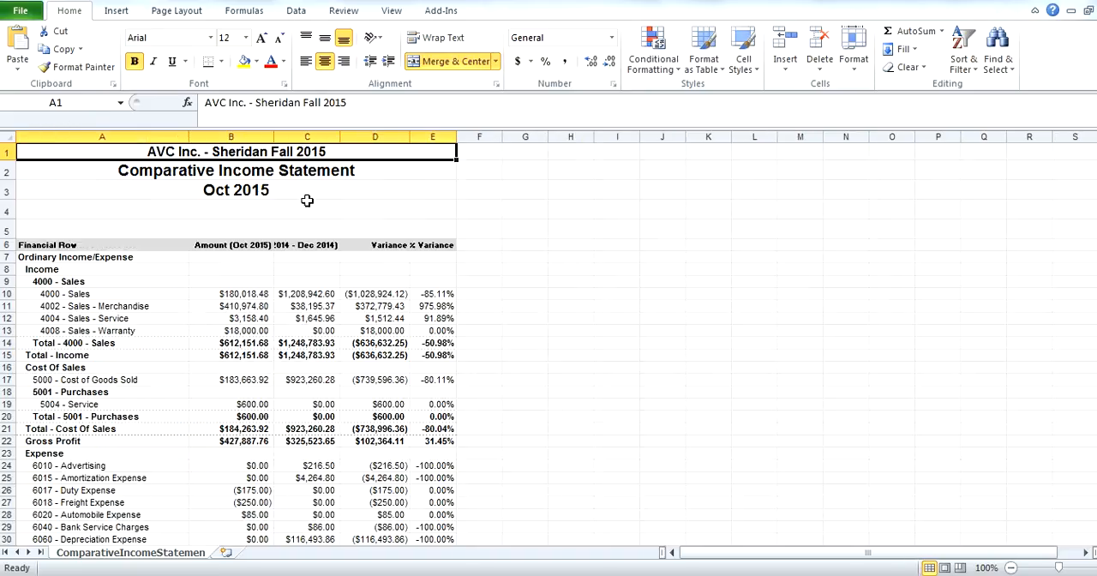
double_click(340, 137)
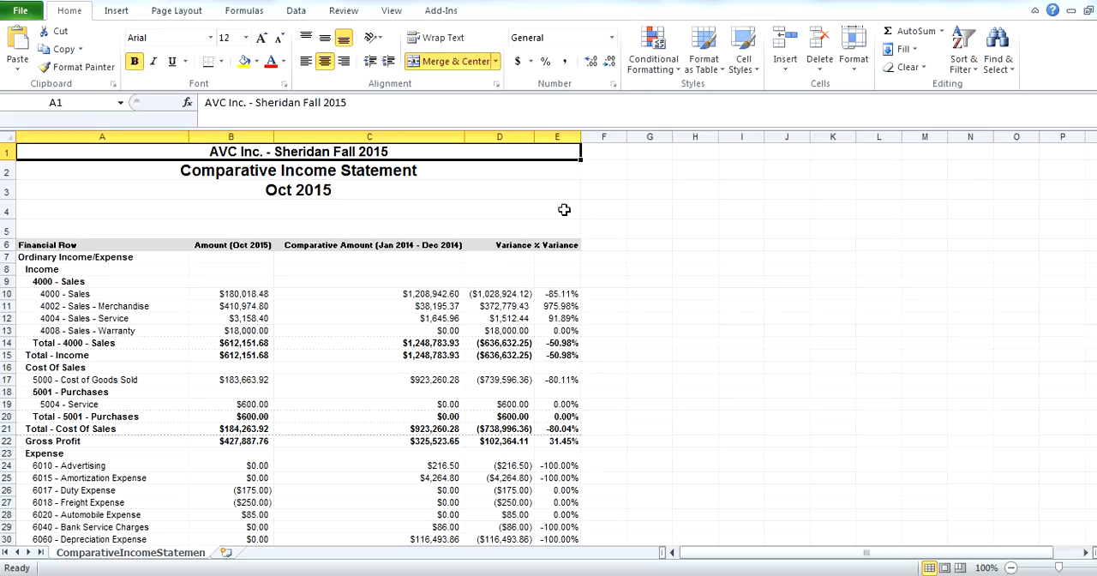
Center the Variance and % Variance headings in row 6 and widen column E slightly
left_click(513, 243)
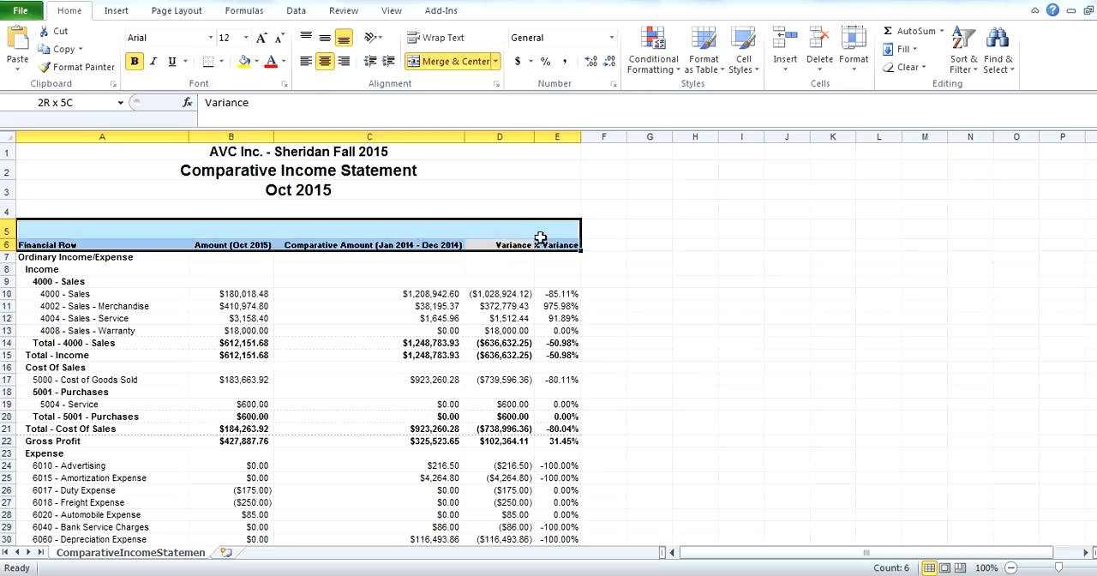
left_click(677, 298)
left_click_drag(487, 245, 561, 245)
left_click(327, 62)
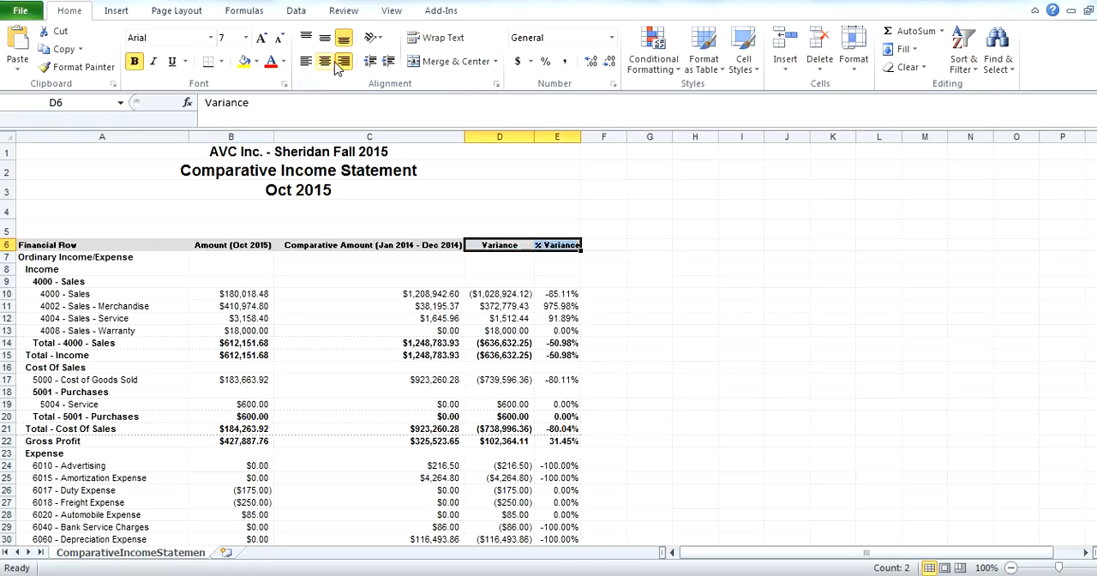
left_click(729, 306)
left_click_drag(581, 137, 602, 137)
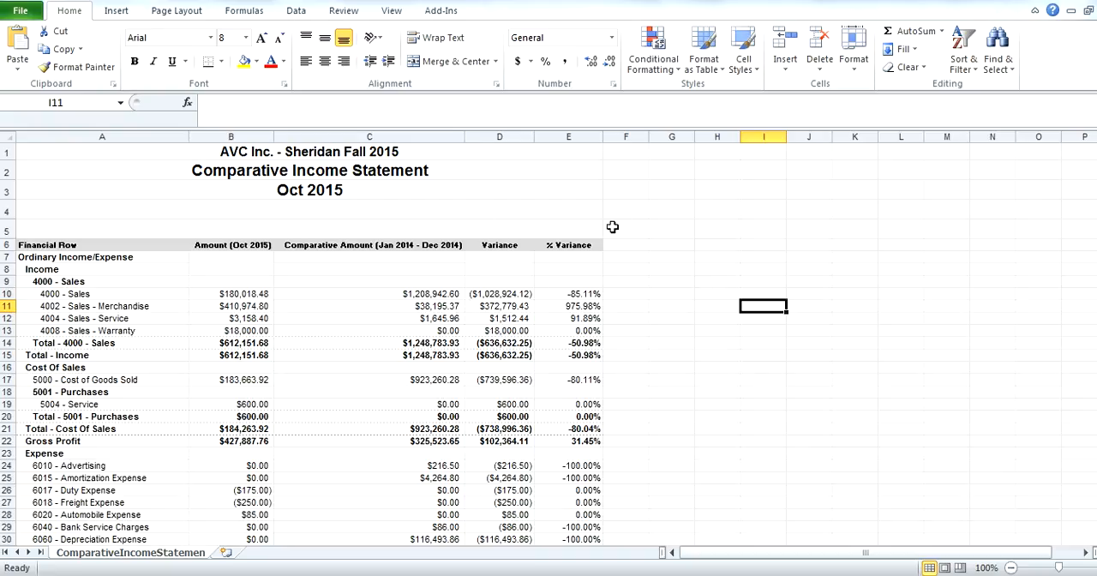
Examine the income, cost of sales and expense rows of the comparative income statement, comparing amounts and variances
scroll(626, 239, "down", 3)
scroll(625, 241, "up", 3)
scroll(609, 232, "down", 2)
scroll(548, 238, "up", 1)
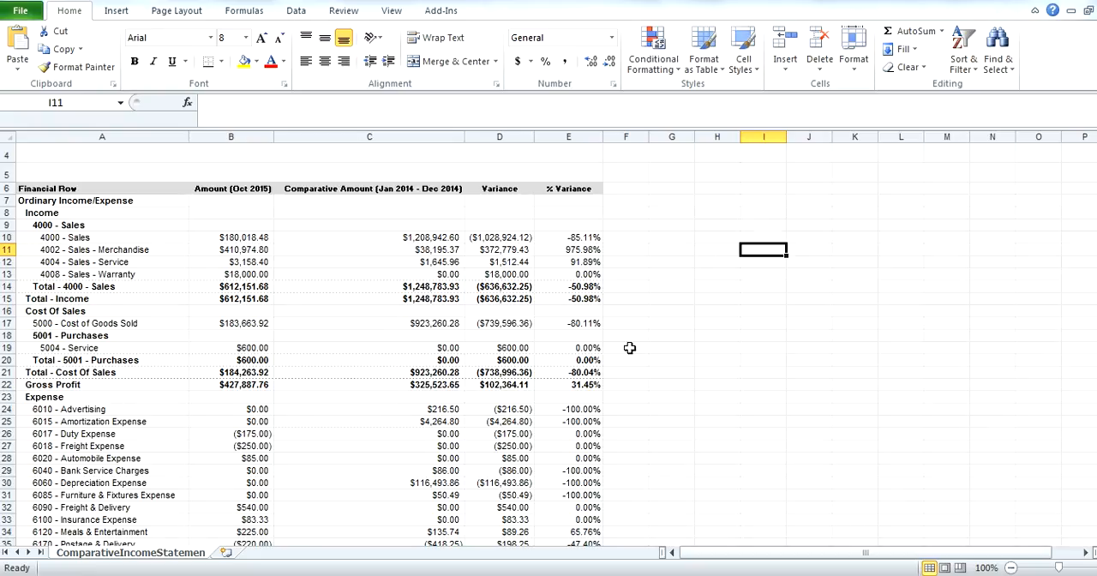
scroll(565, 351, "up", 1)
scroll(391, 271, "down", 1)
scroll(363, 338, "down", 2)
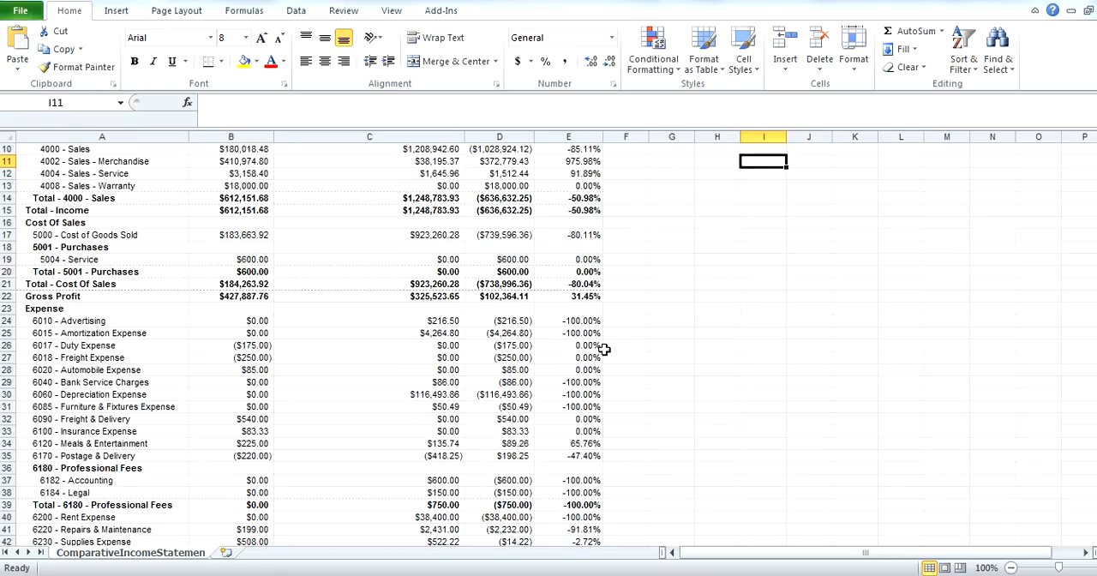
scroll(603, 349, "up", 3)
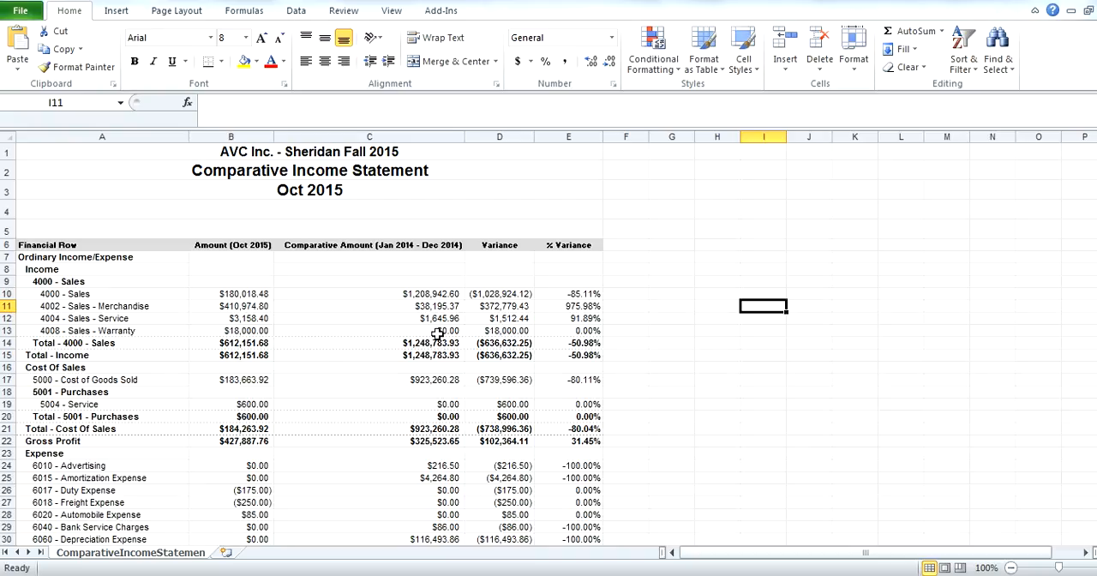
Switch to the Module 7 Income Statement workbook and change the company name in N13 to XYZ Corporation
mouse_move(374, 575)
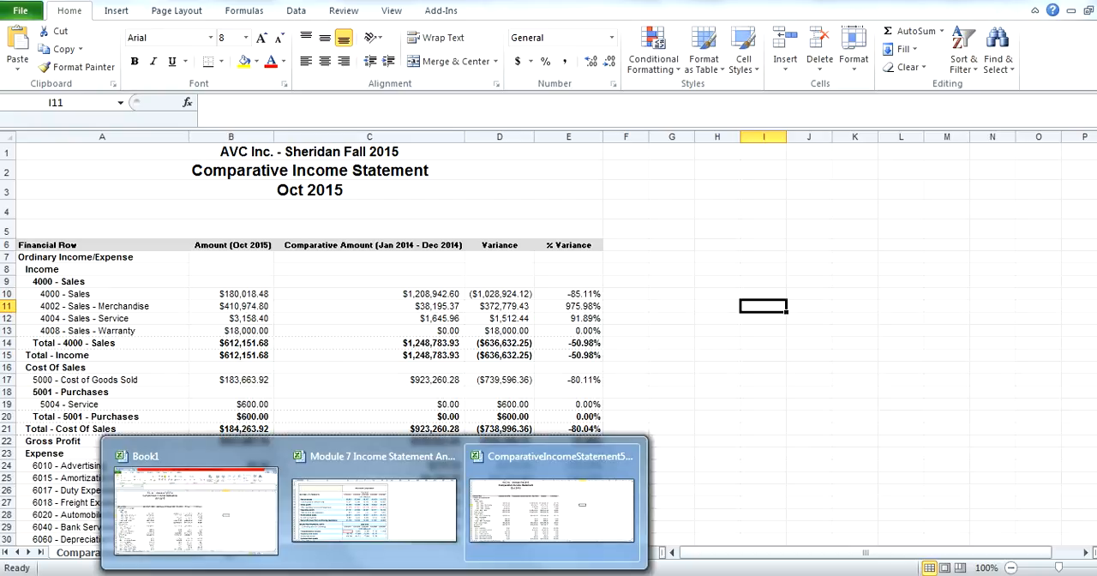
left_click(361, 535)
left_click(828, 273)
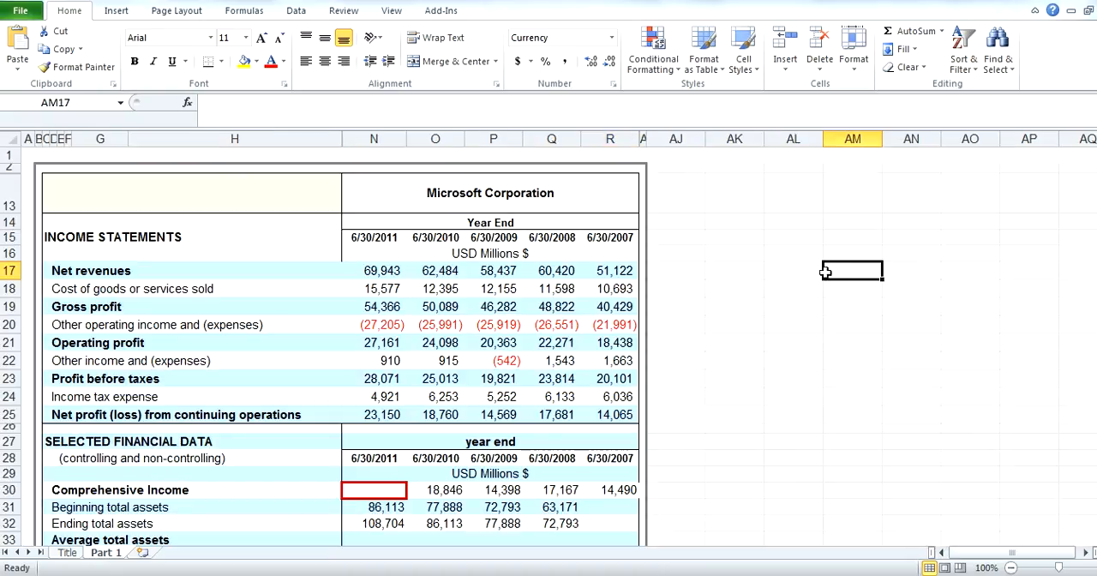
left_click(514, 193)
left_click_drag(254, 100, 173, 96)
type("XYZ")
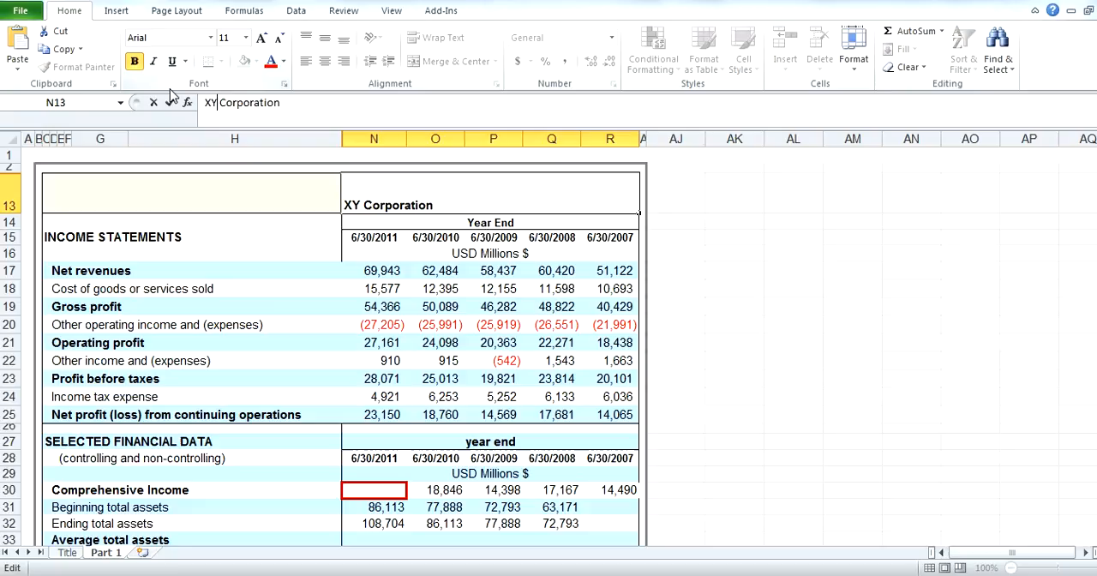
key("Return")
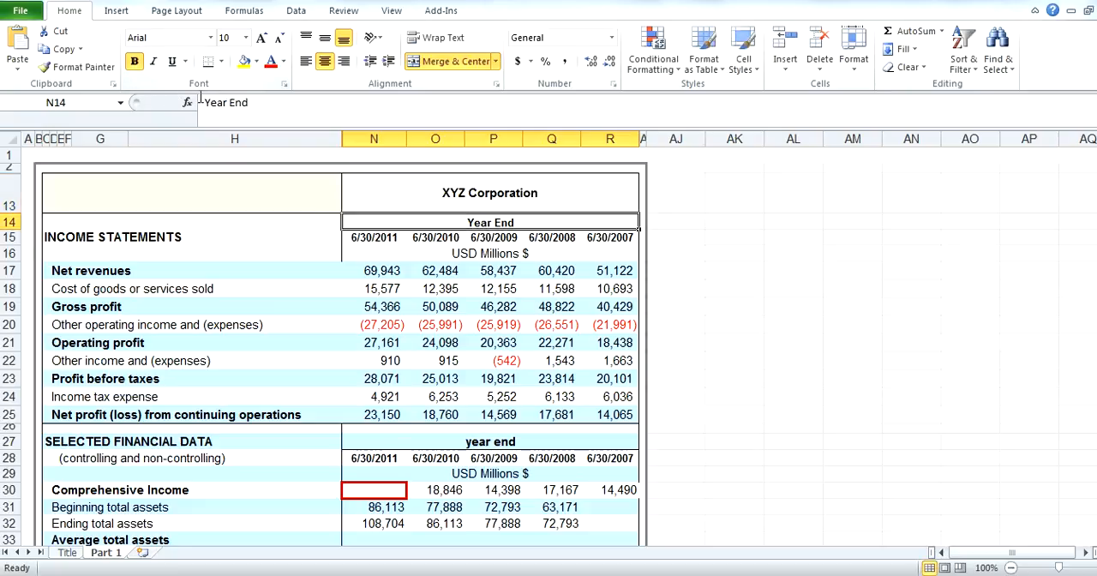
Examine the income statement block, including the net revenues, operating profit, profit before taxes and net profit rows
left_click(189, 268)
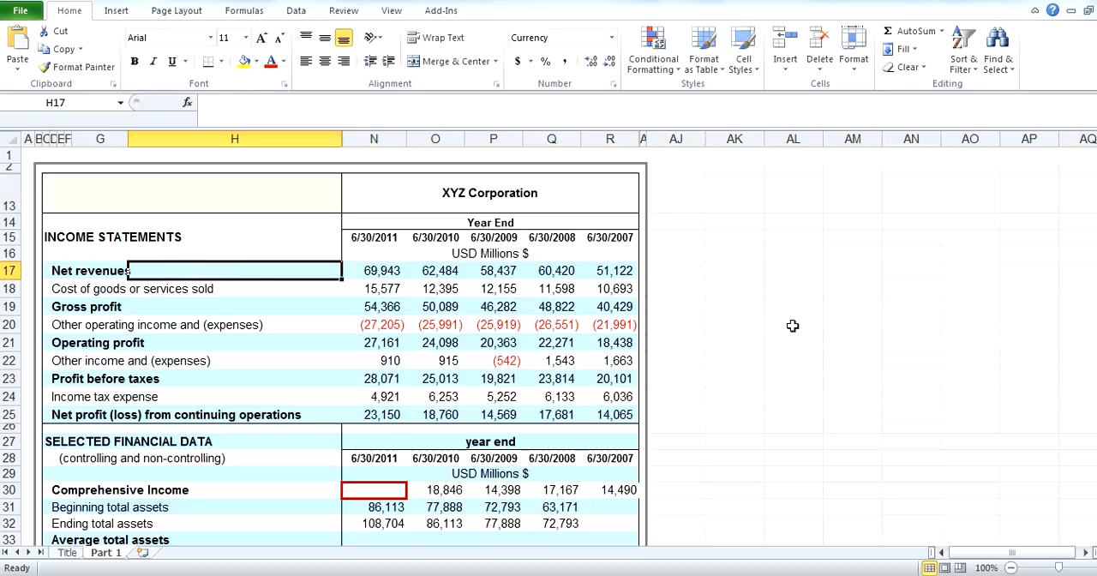
left_click_drag(83, 203, 584, 414)
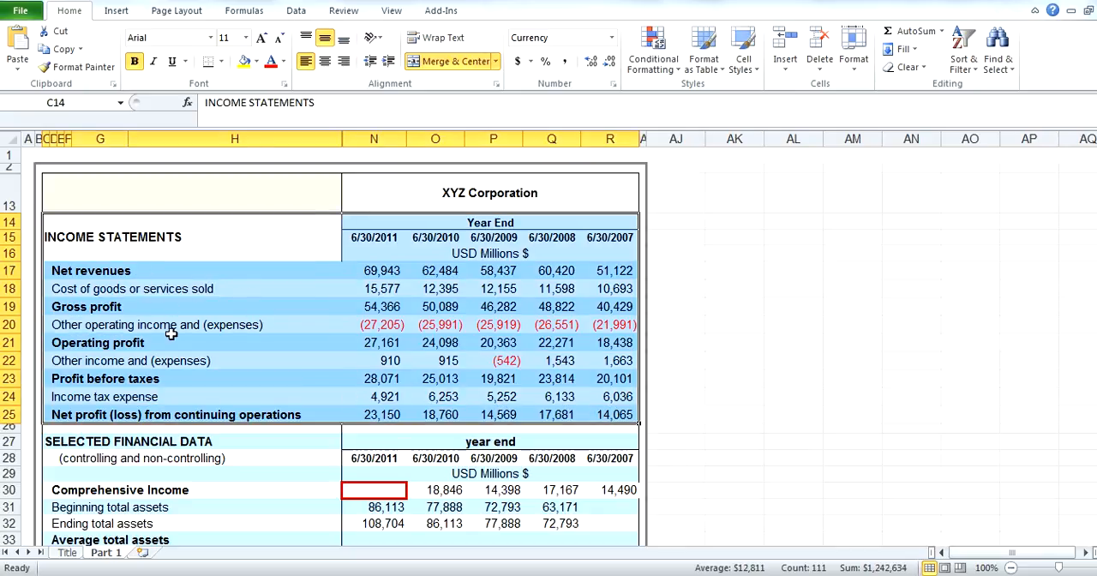
left_click(123, 342)
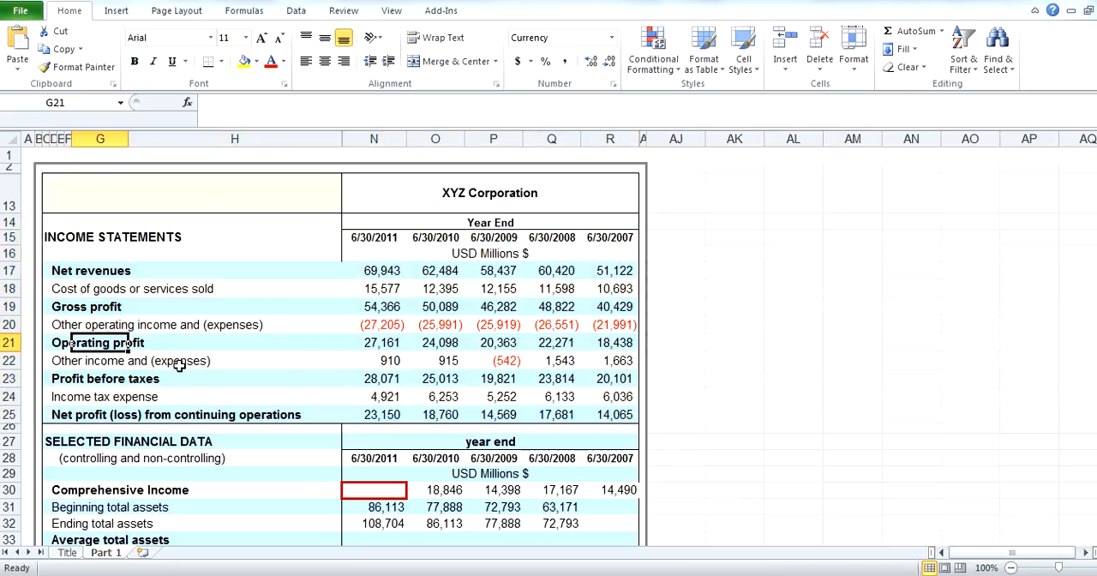
left_click(108, 378)
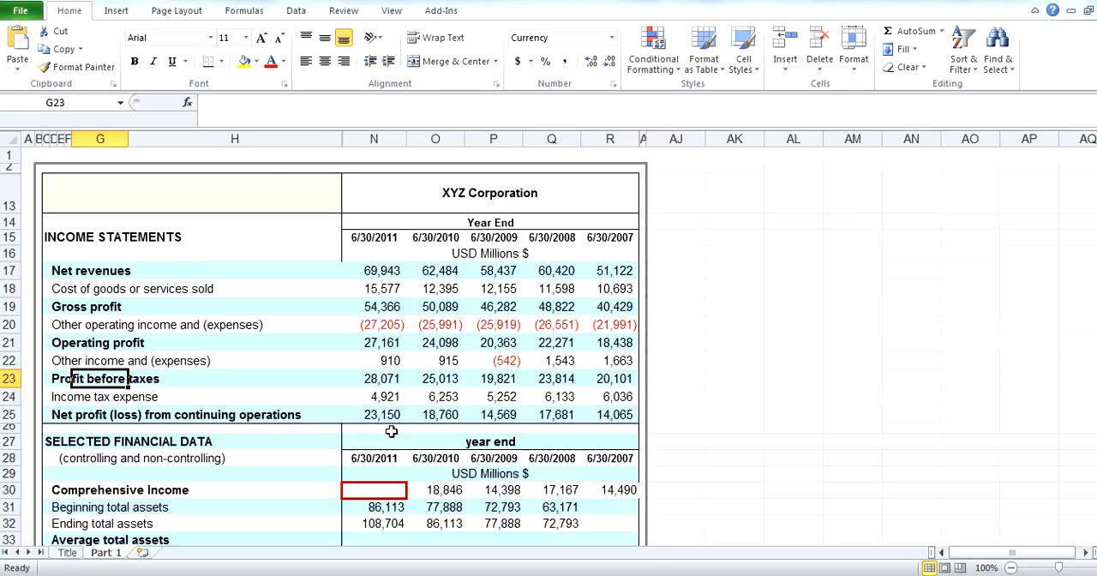
left_click_drag(369, 415, 557, 416)
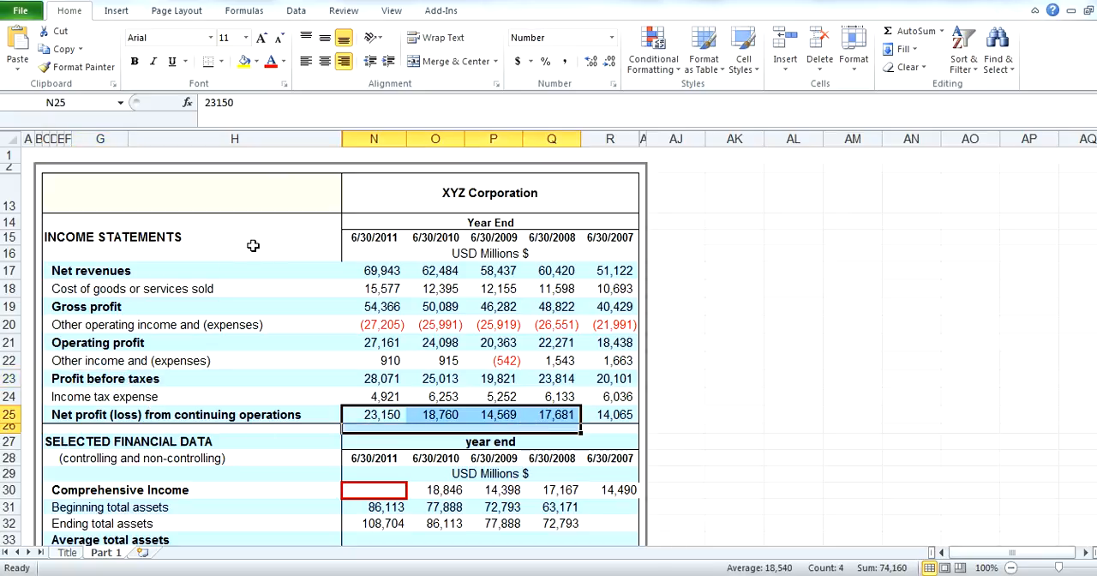
Examine the income statement figures in N17:R25 and the year-end dates from 6/30/2011 to 6/30/2007
left_click_drag(86, 254, 161, 282)
left_click_drag(385, 272, 608, 414)
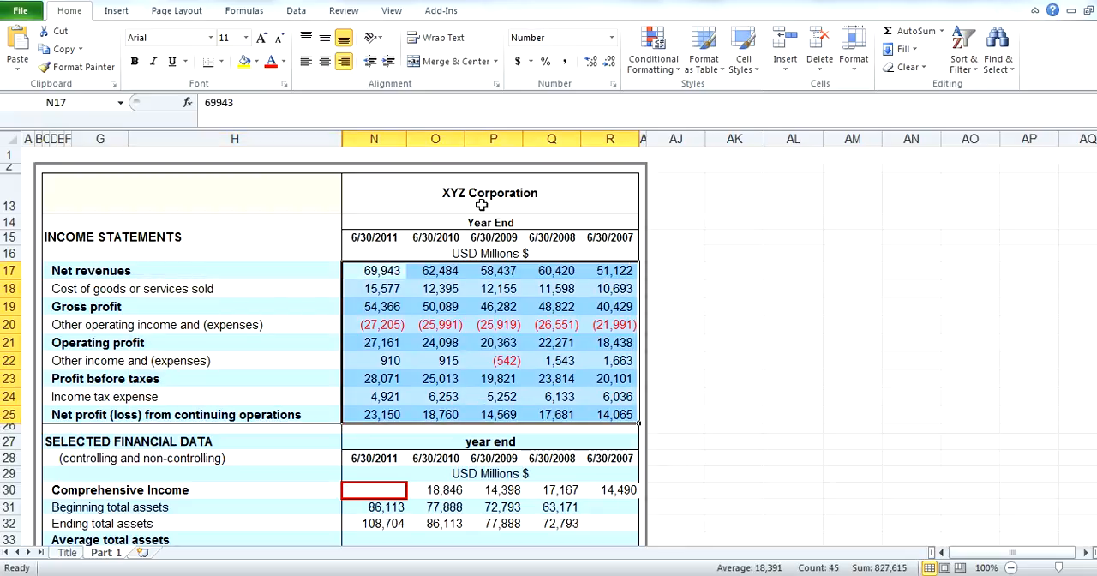
left_click(390, 237)
left_click(435, 238)
left_click(494, 237)
left_click(552, 237)
left_click(609, 238)
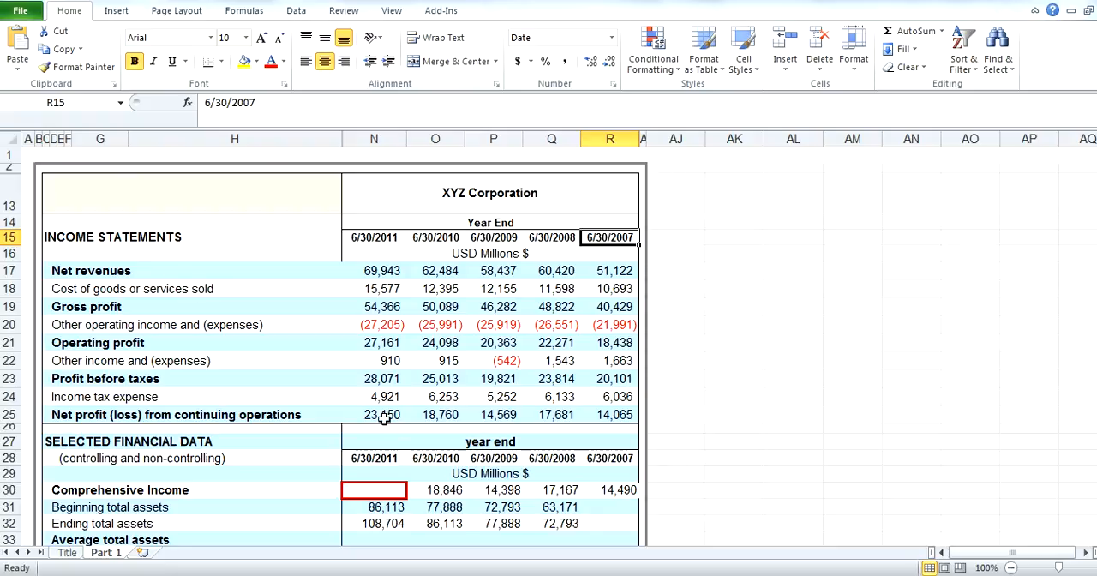
Review XYZ Corporation's five-year income statement block and its line-item labels from net revenues to profit before taxes
left_click_drag(404, 223, 640, 401)
scroll(484, 317, "down", 1)
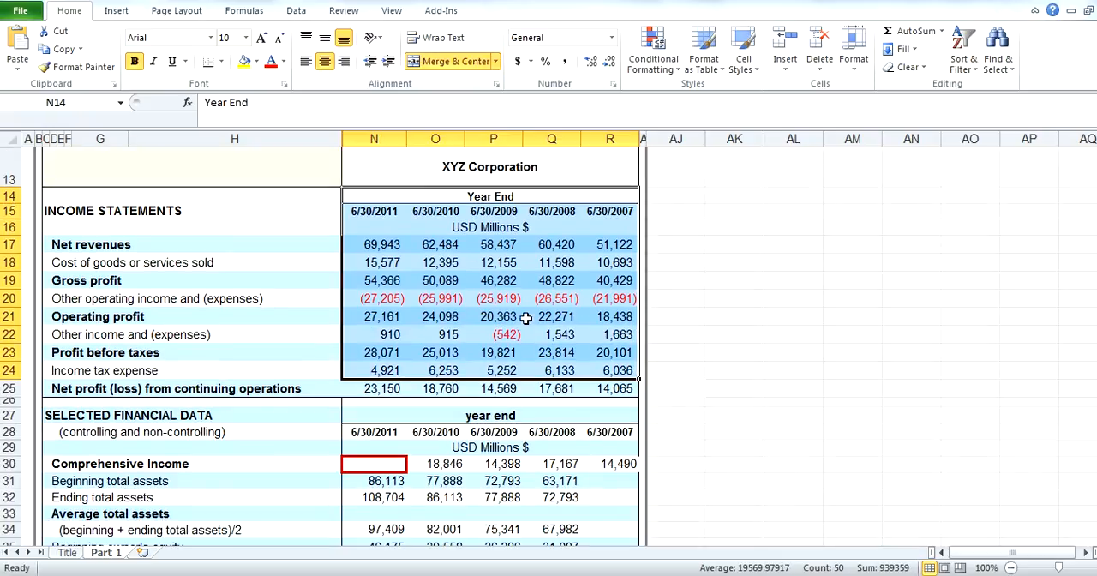
scroll(526, 319, "up", 1)
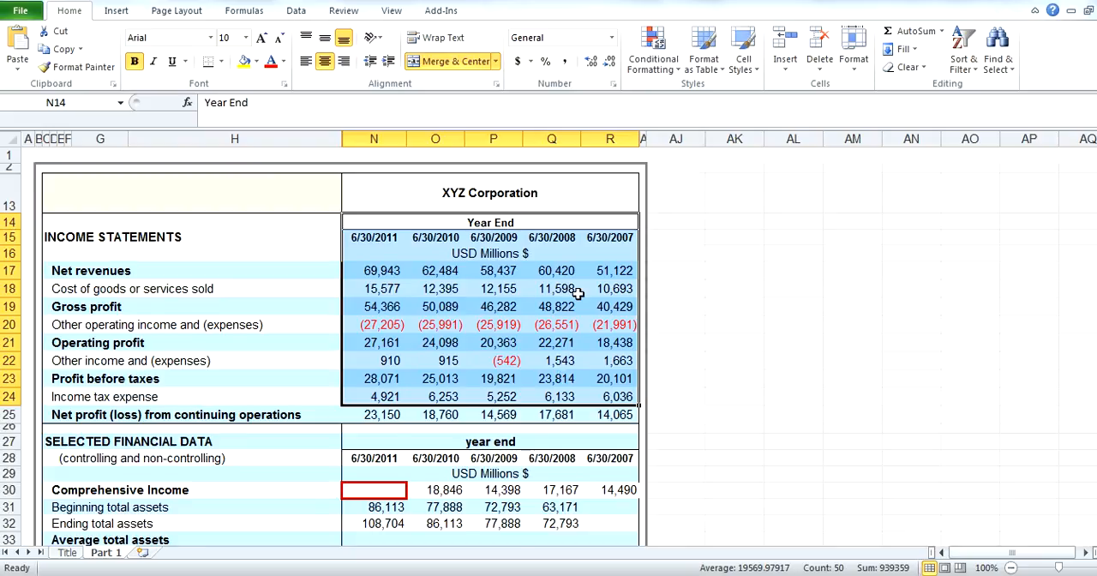
scroll(578, 295, "down", 1)
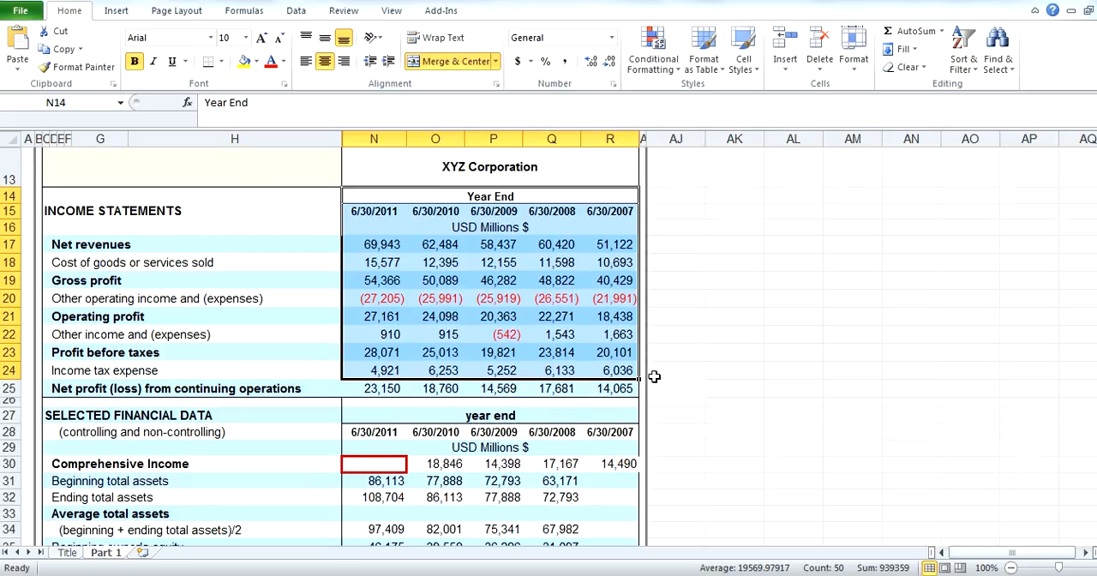
left_click(145, 216)
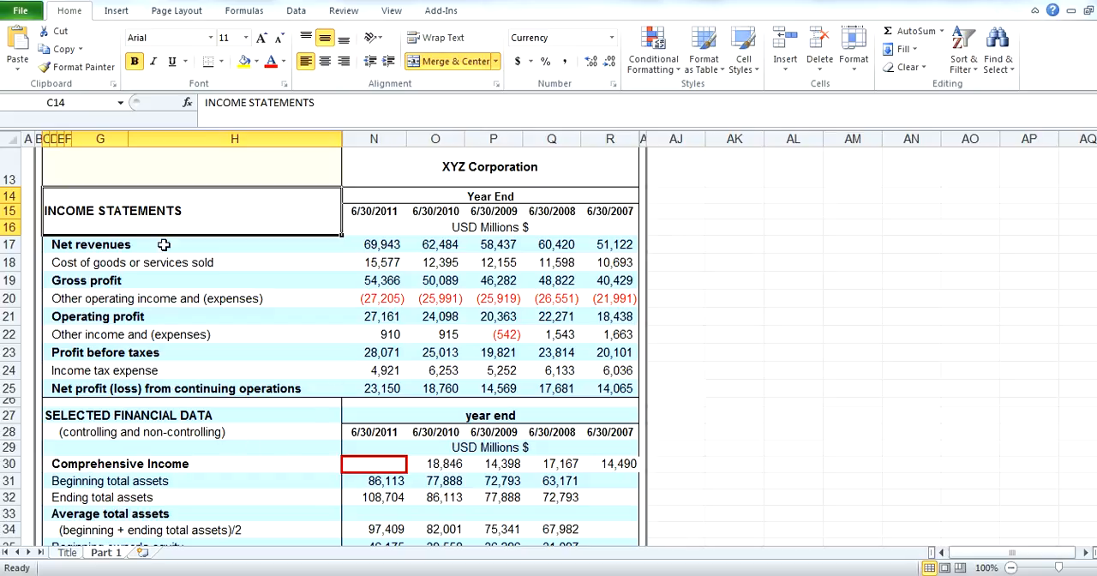
left_click(156, 352, "shift")
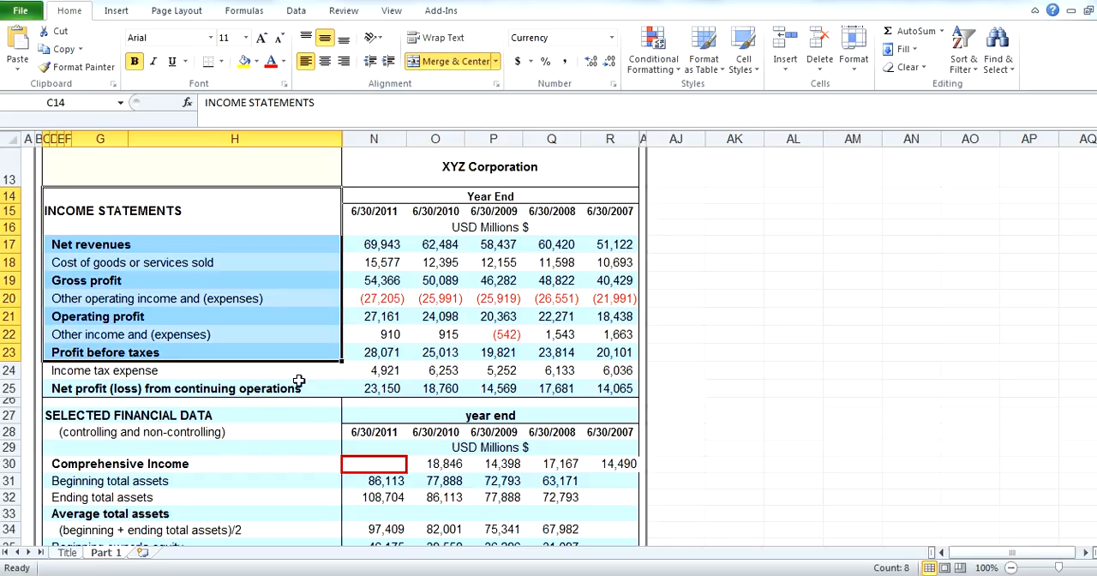
left_click(124, 246)
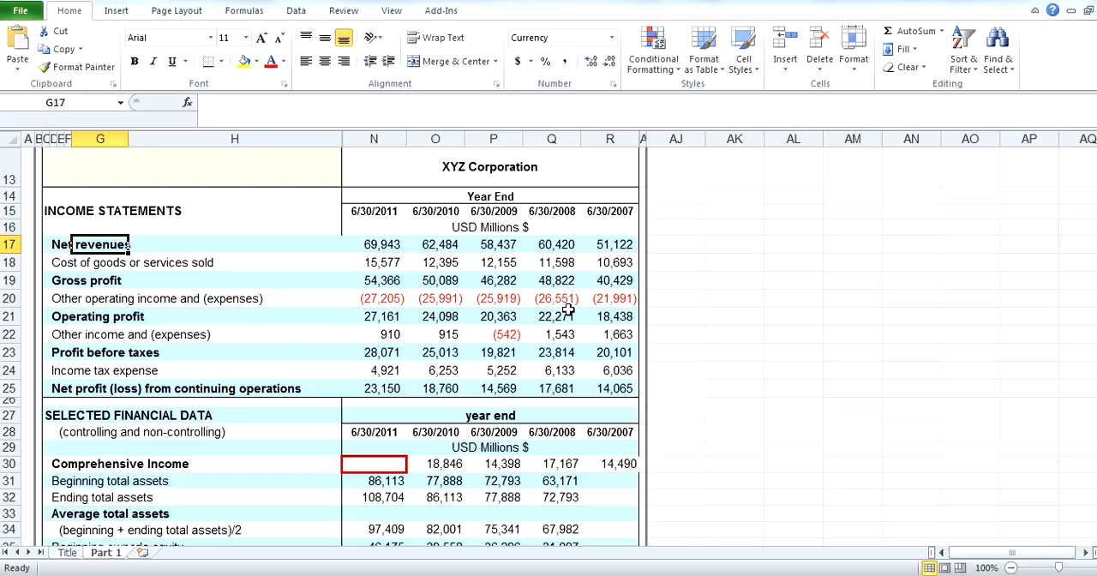
Compare the AVC Inc. comparative income statement workbook with XYZ Corporation's income statement, including its 2011 revenues and cost of goods sold
key("alt+Tab")
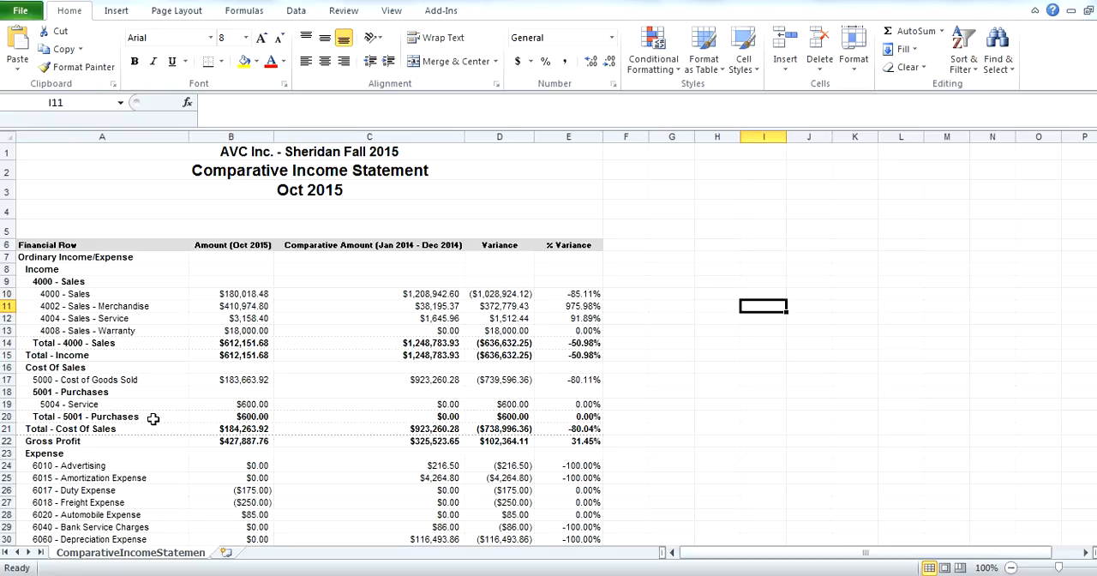
key("alt+Tab")
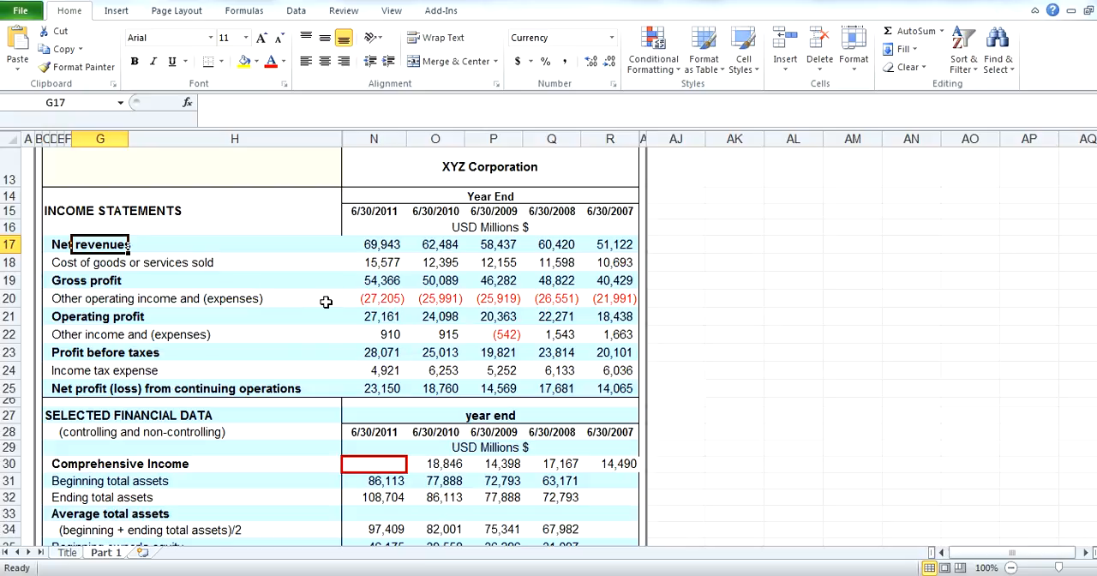
key("alt+Tab")
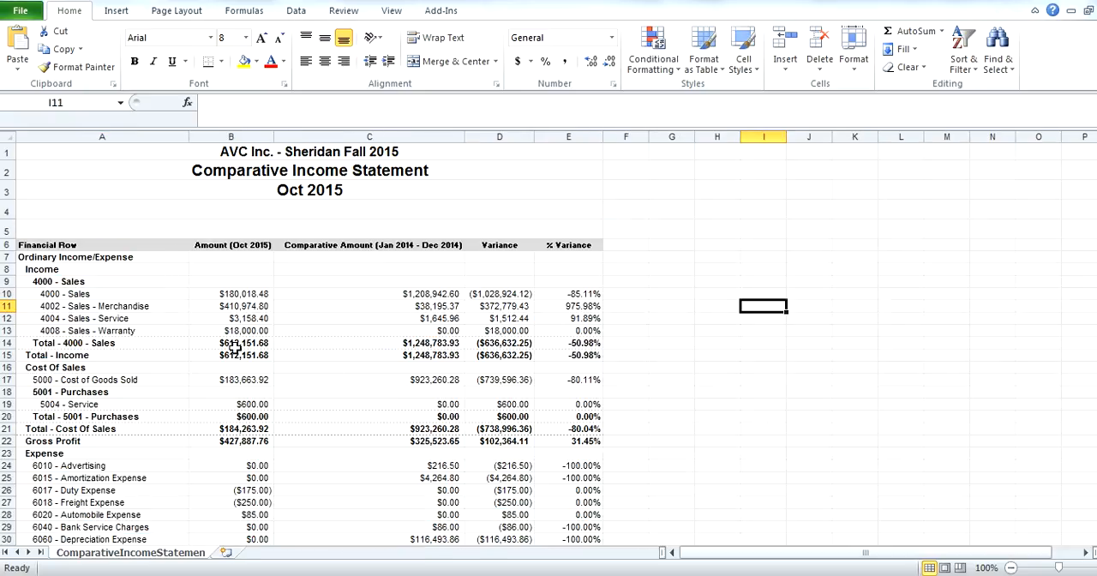
key("alt+Tab")
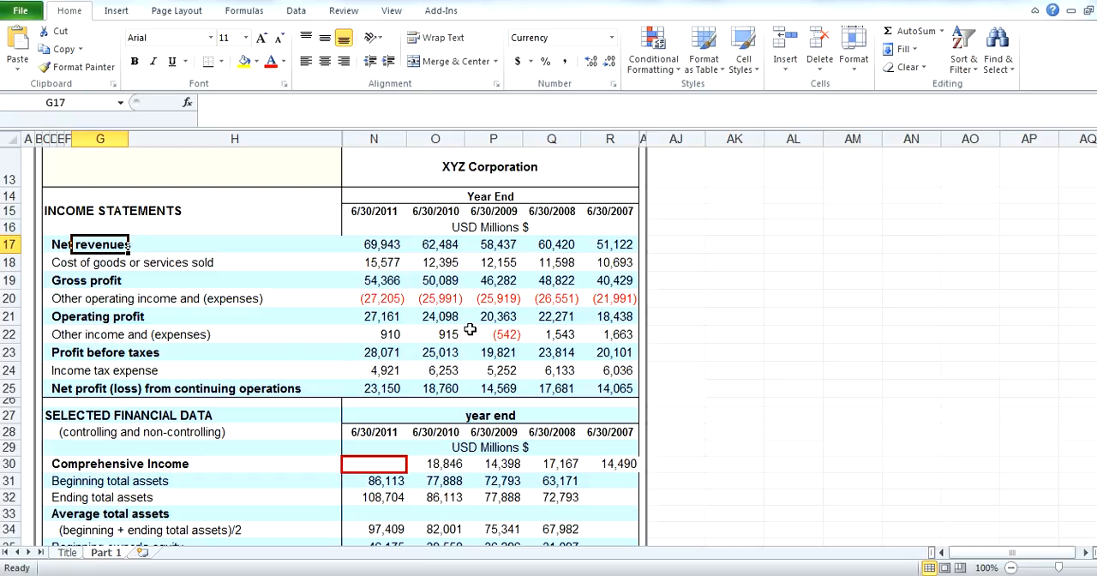
key("alt+Tab")
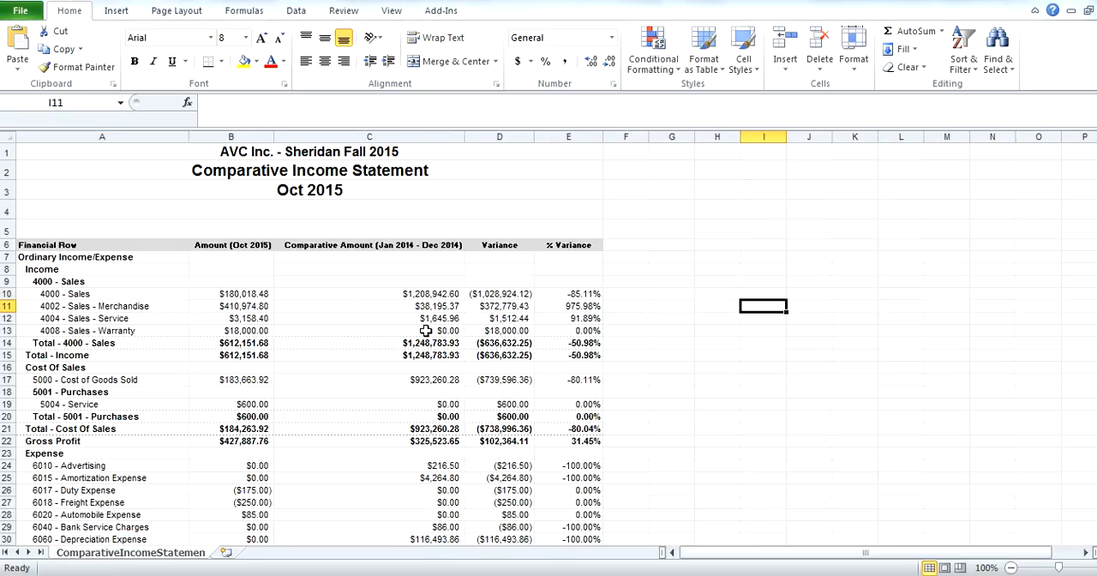
key("alt+Tab")
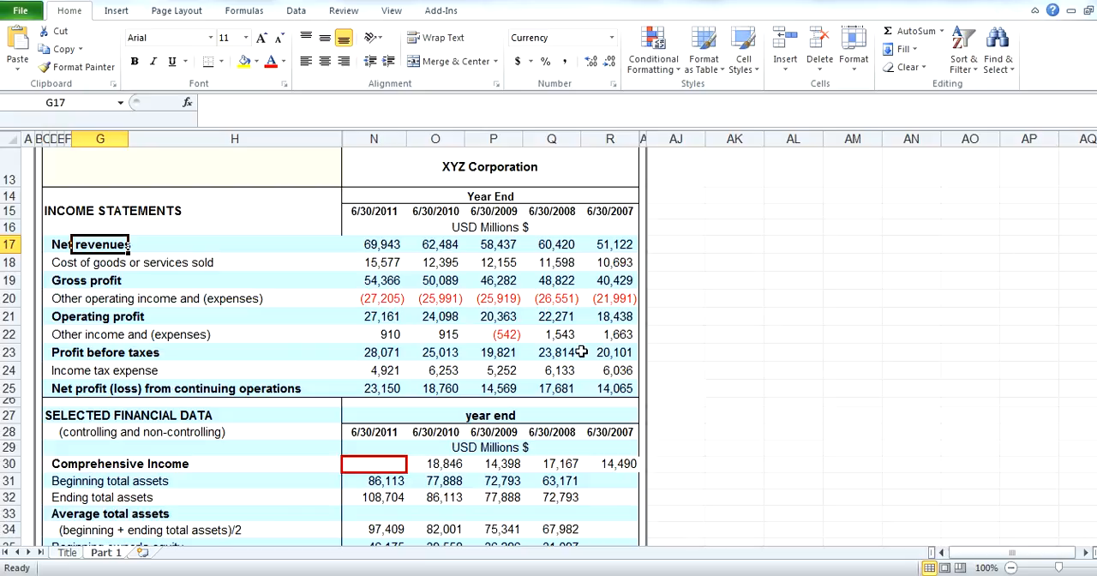
left_click(395, 265)
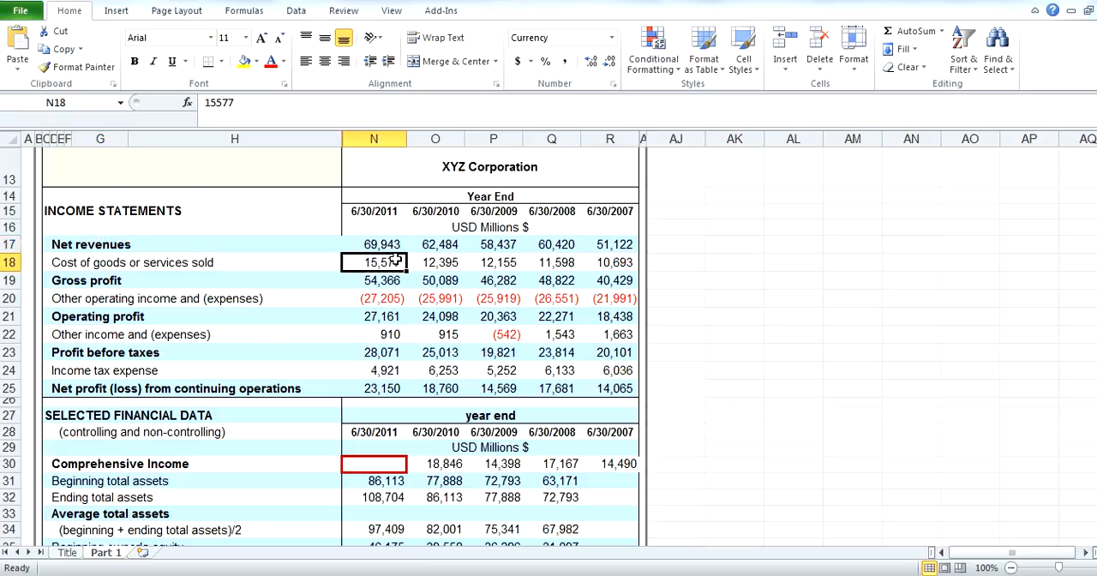
left_click(395, 246)
scroll(329, 346, "up", 1)
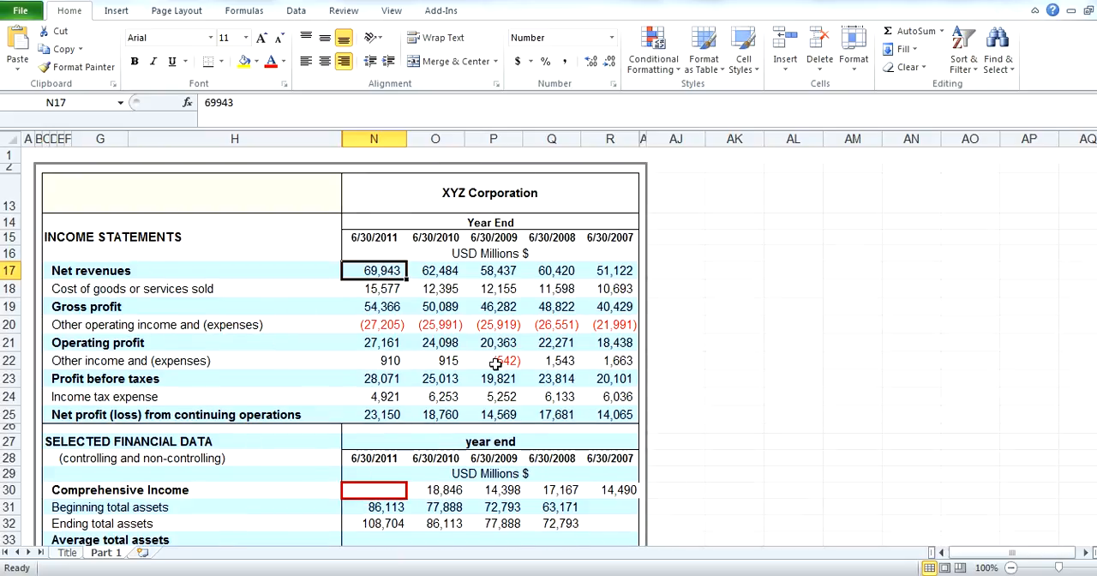
scroll(495, 366, "down", 1)
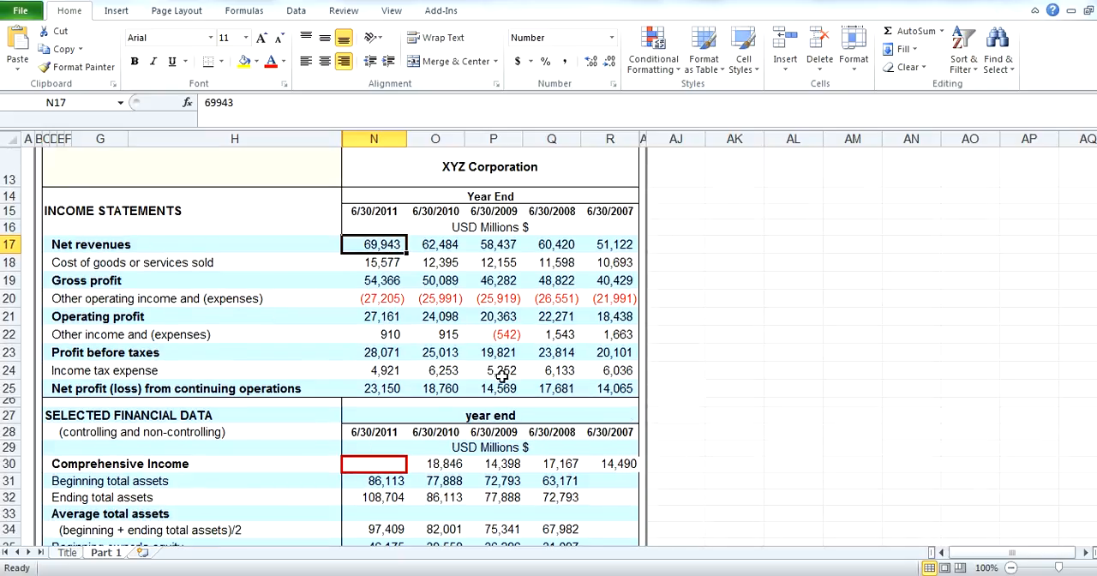
Hide the Selected Financial Data section in rows 27 to 38
scroll(502, 376, "down", 2)
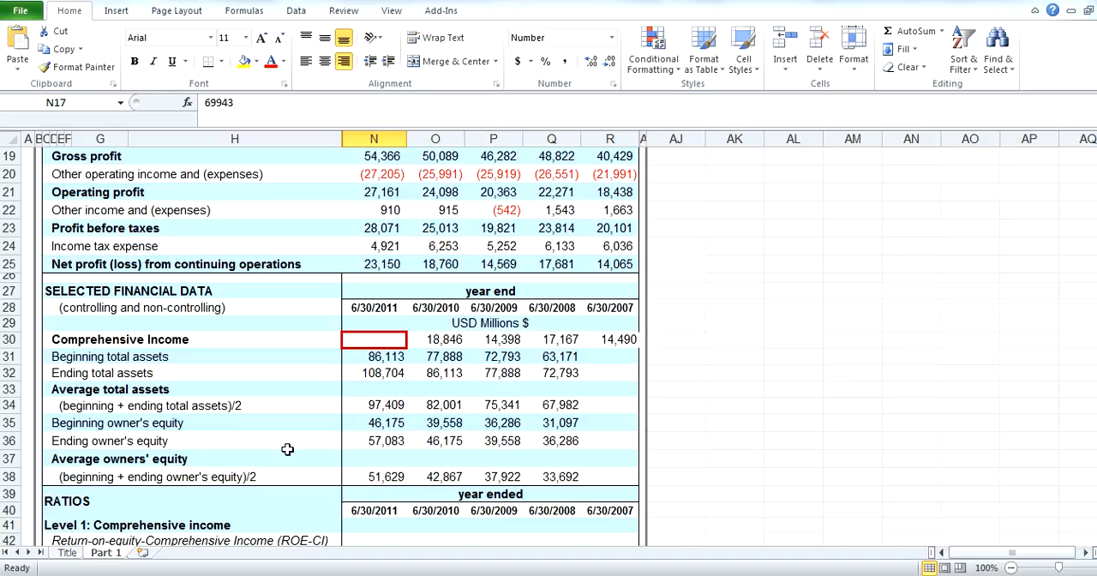
left_click_drag(10, 290, 63, 477)
right_click(214, 441)
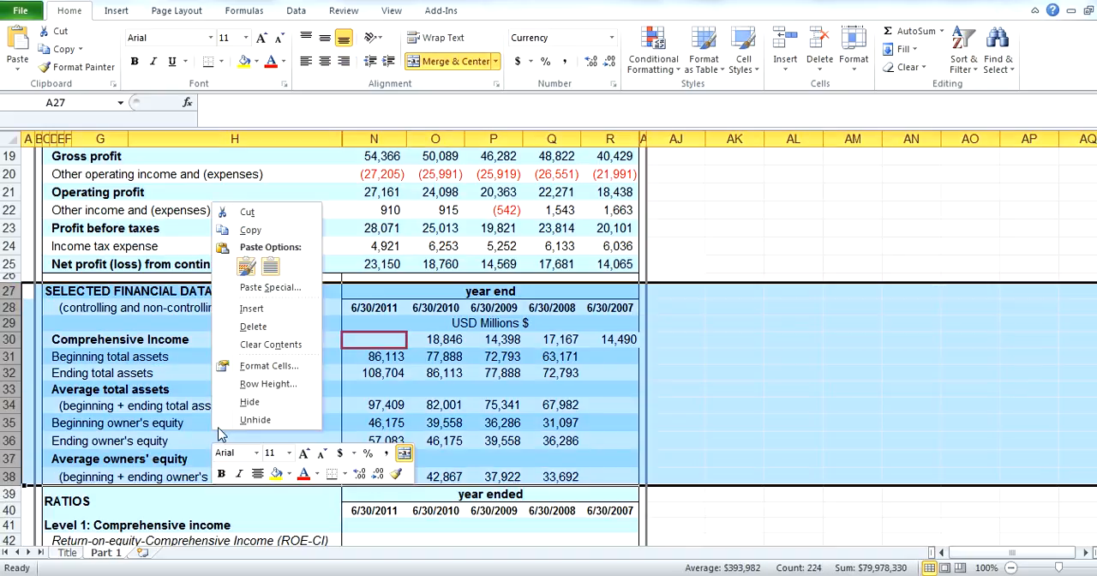
left_click(257, 400)
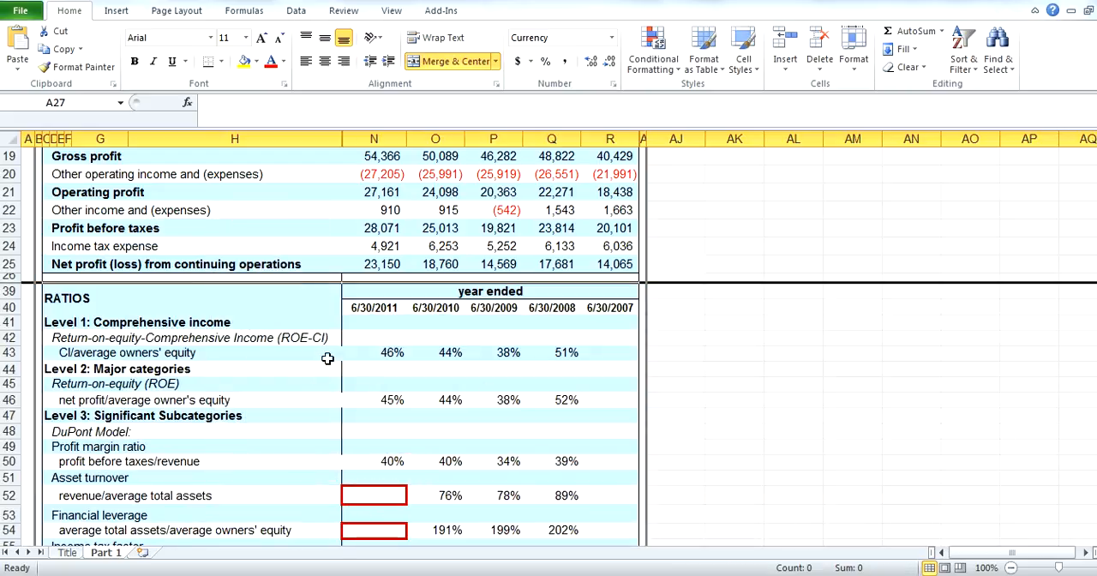
Examine the Ratios section, covering return on equity for comprehensive income, return on equity and the DuPont model subcategories
left_click(213, 340)
left_click(116, 348)
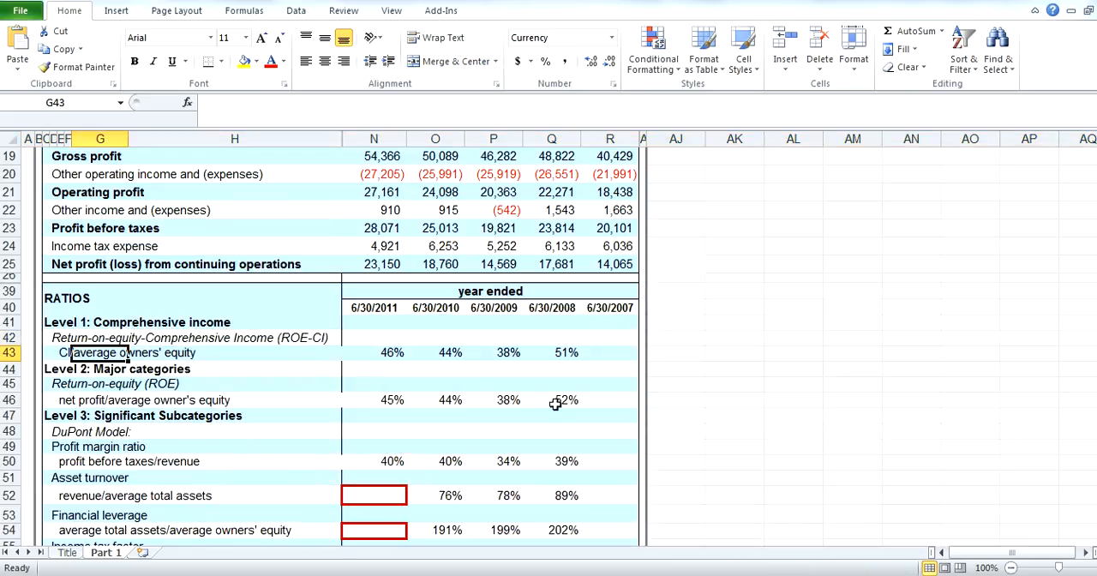
left_click(224, 337)
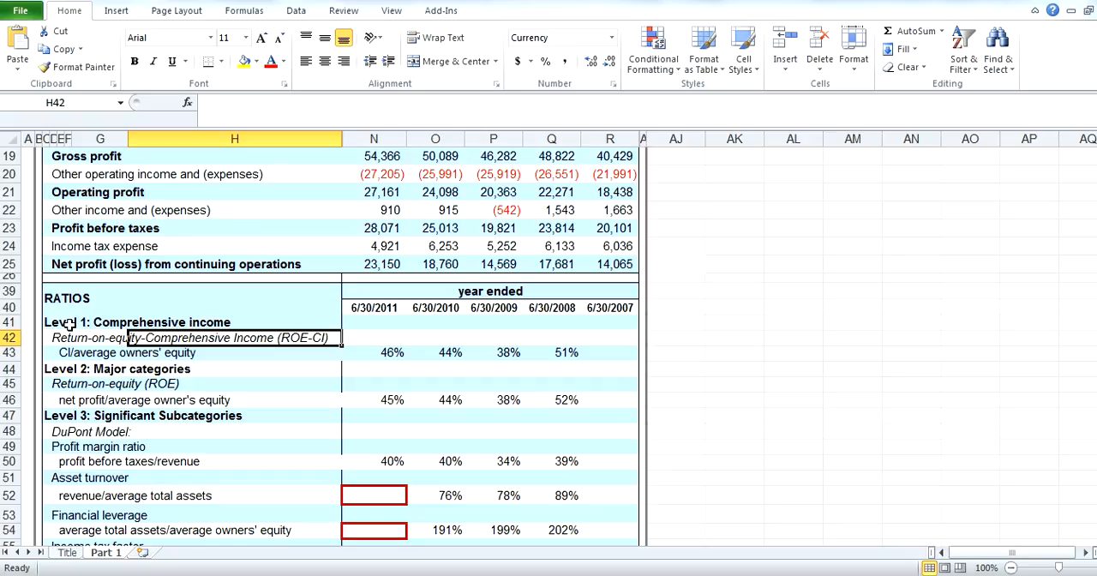
left_click(93, 340)
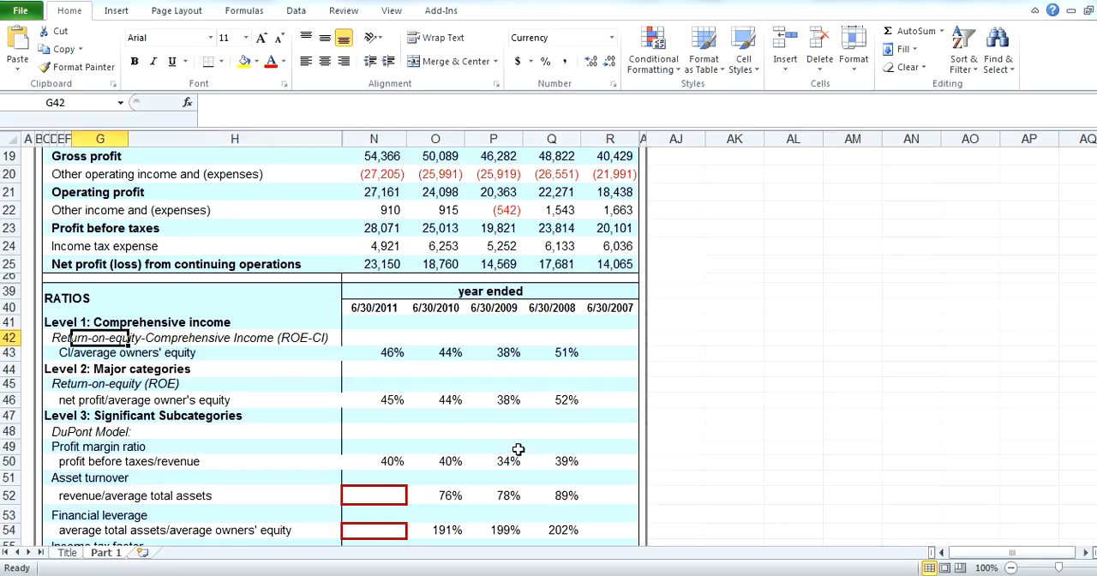
left_click(104, 388)
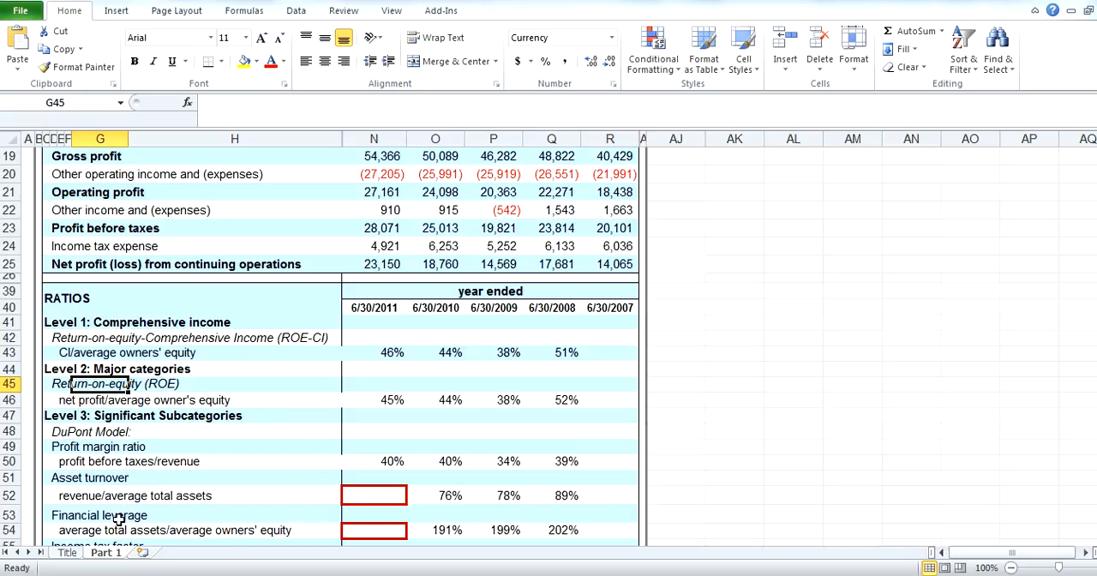
scroll(283, 525, "down", 1)
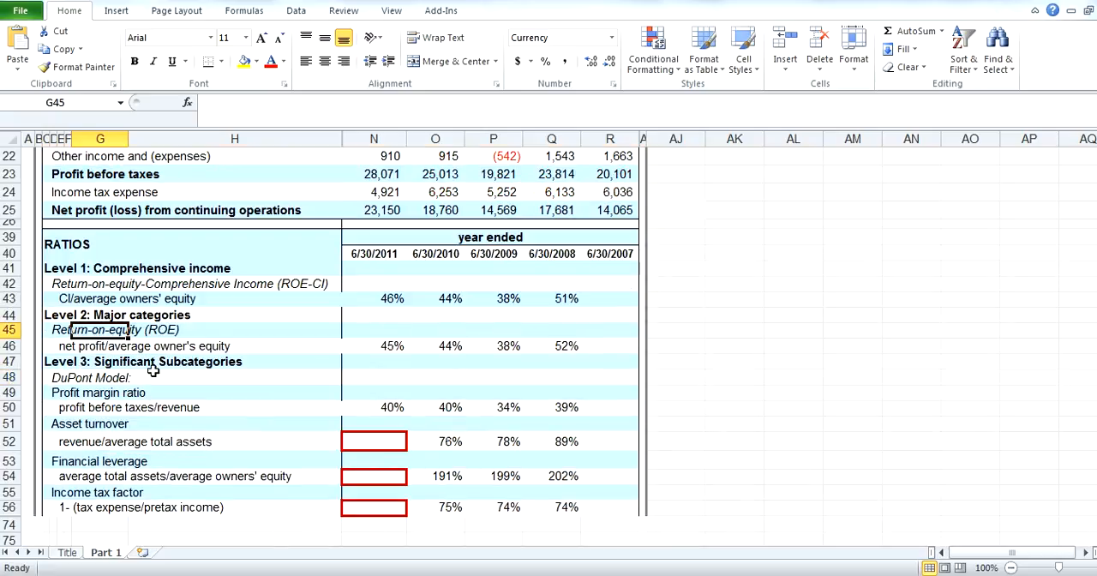
scroll(324, 456, "up", 1)
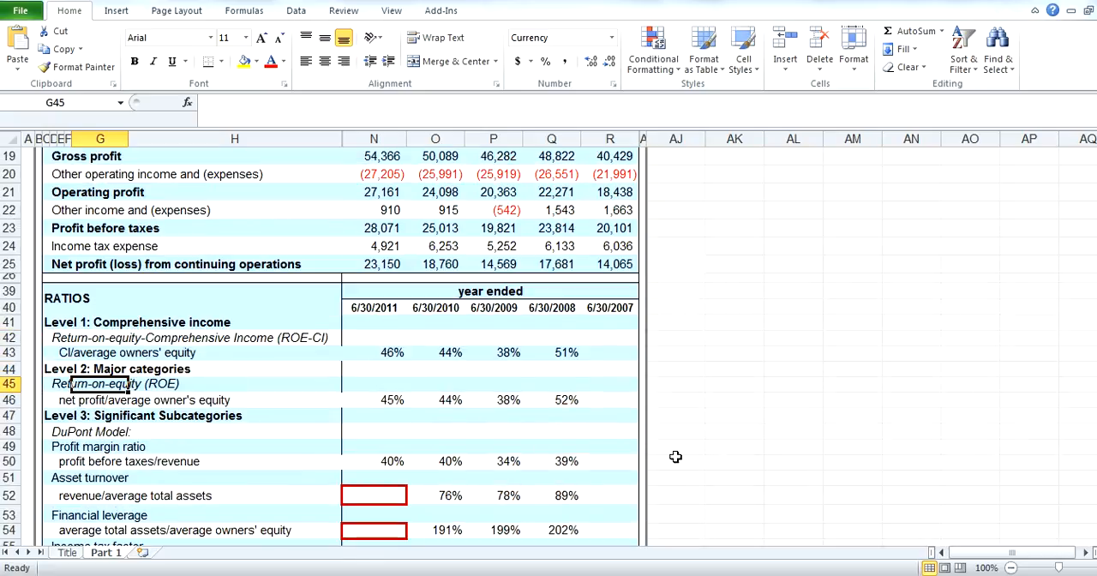
Examine the return-on-equity comprehensive income ratio in rows 42 and 43, including its formula label and the 2011 to 2008 percentages
left_click(371, 353)
scroll(544, 390, "up", 1)
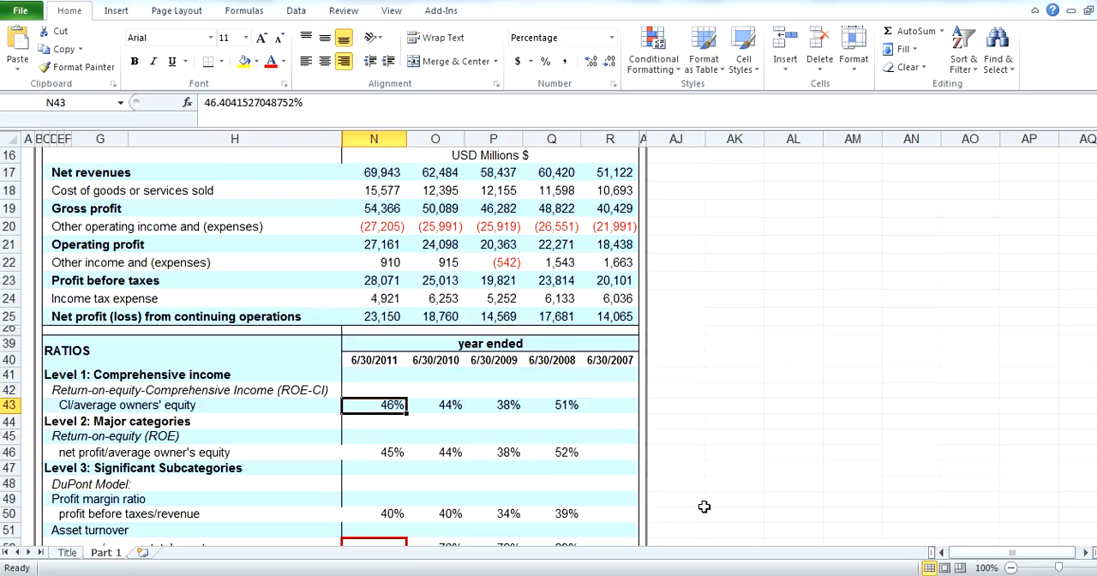
left_click(137, 418)
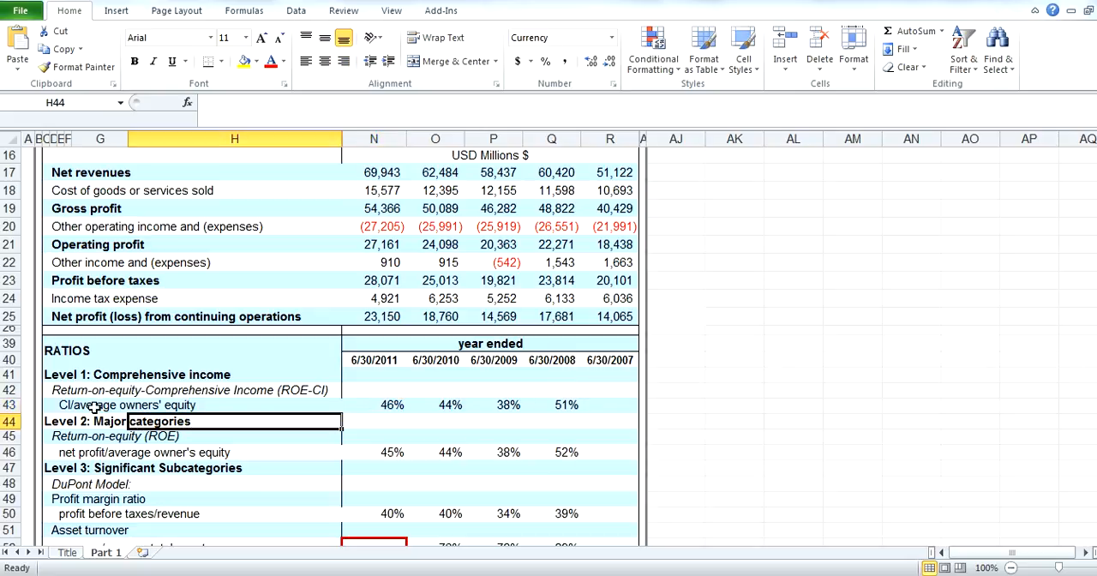
left_click(89, 408)
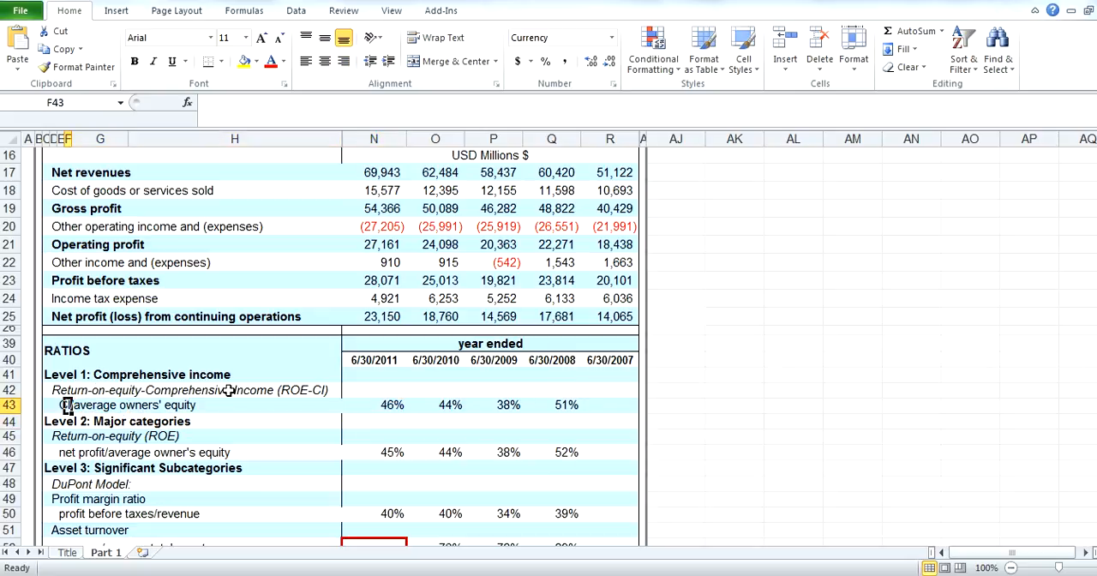
left_click(139, 392)
left_click_drag(57, 392, 286, 390)
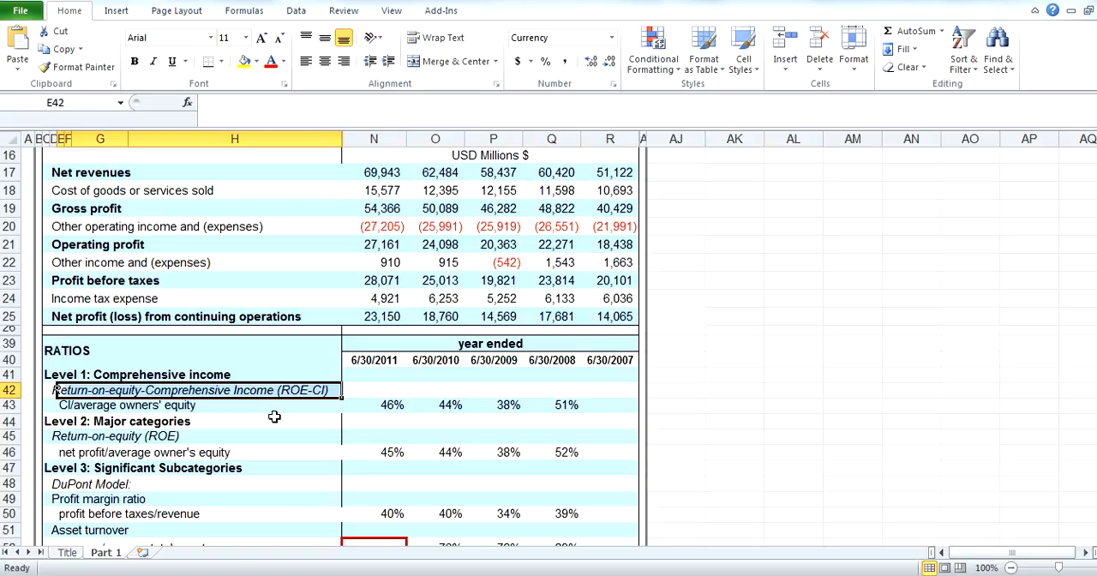
left_click(67, 404)
left_click(244, 426)
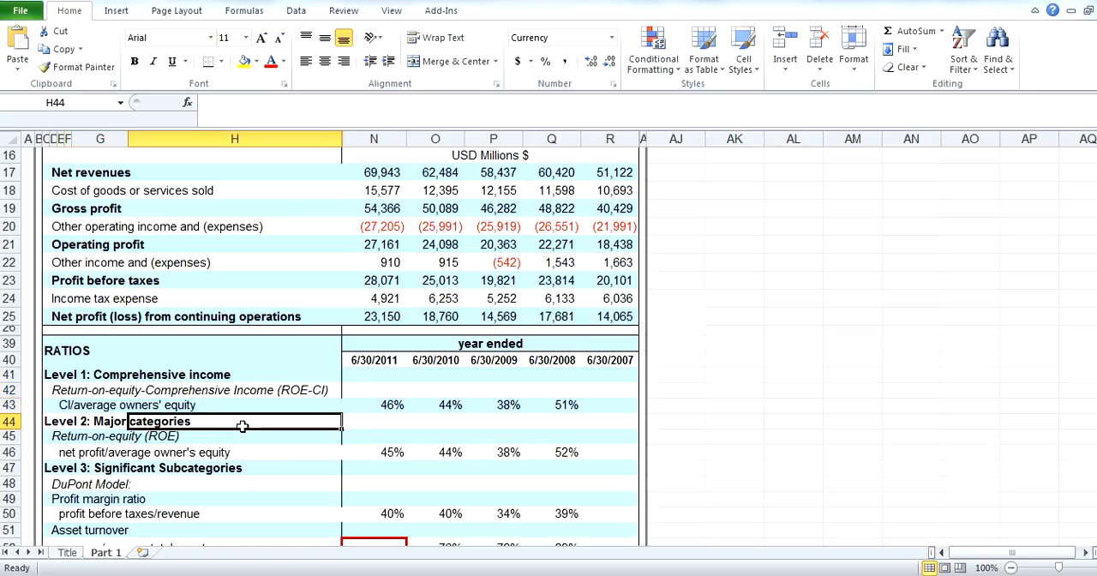
left_click(90, 408)
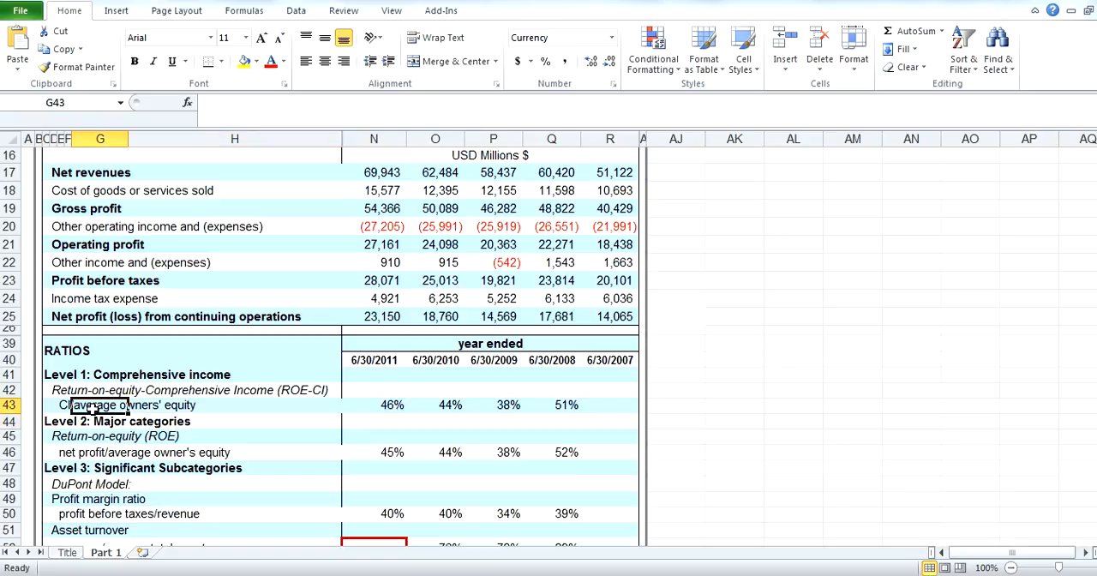
left_click(58, 408)
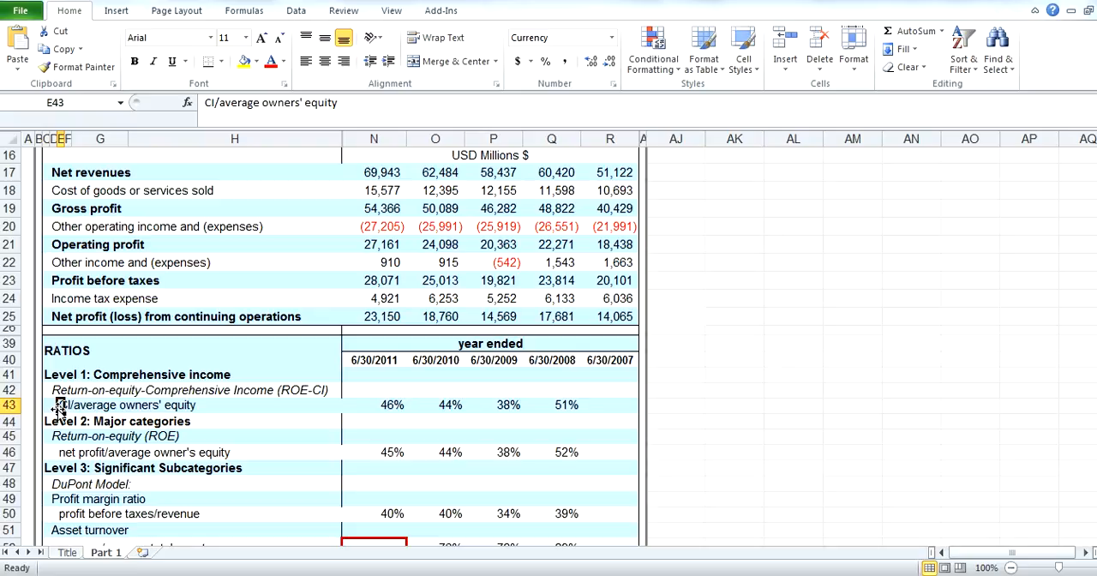
left_click(367, 406)
left_click(446, 405)
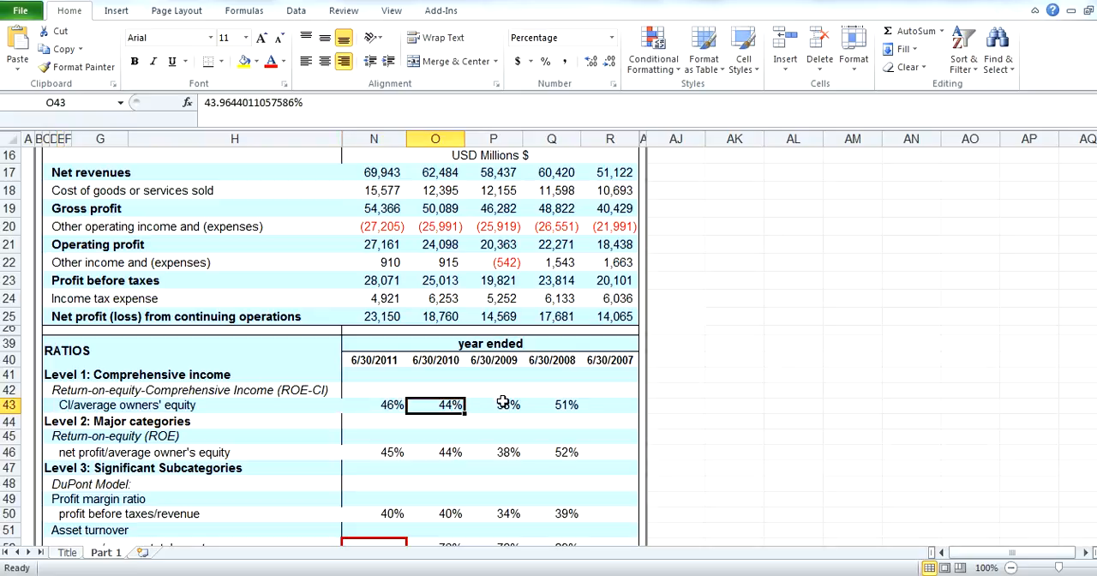
left_click(503, 404)
left_click(552, 406)
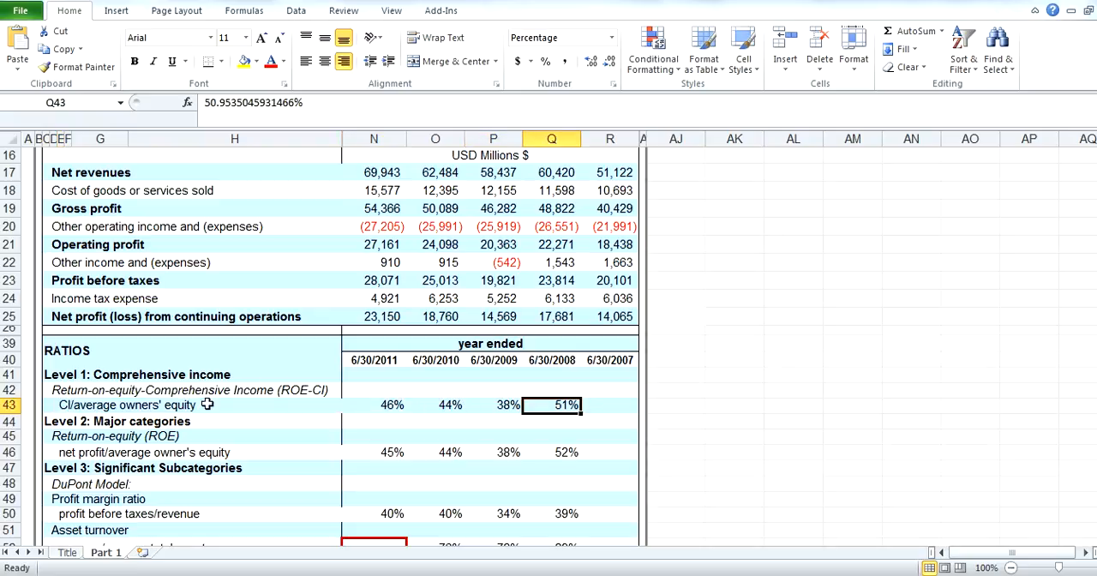
Examine the return-on-equity label in row 45 and the comprehensive income ratios for 2011 to 2008 in row 43
left_click(76, 436)
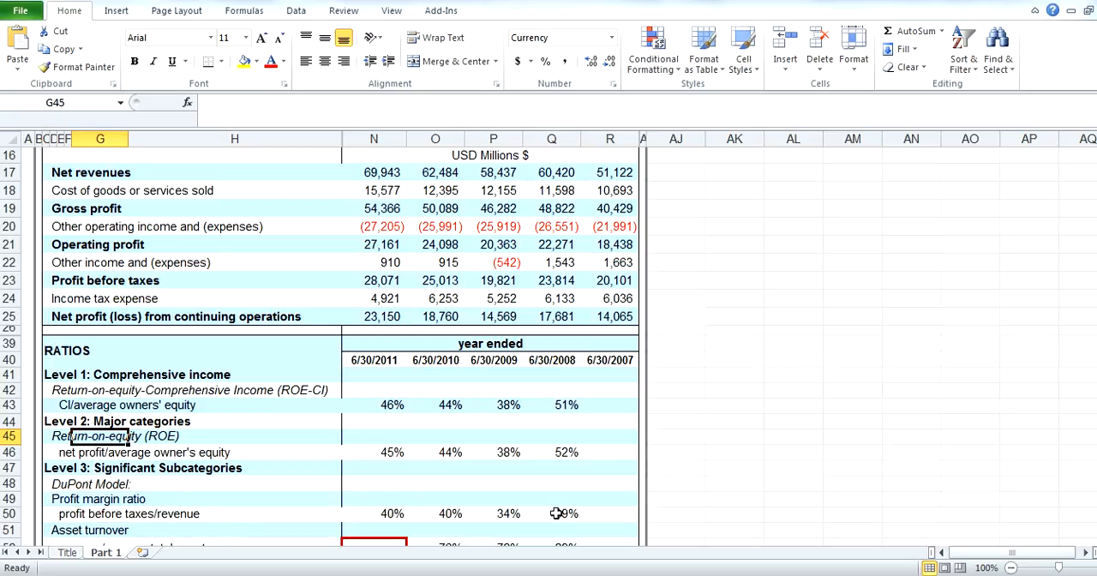
scroll(556, 512, "down", 1)
left_click(387, 404)
left_click(446, 405)
left_click(508, 405)
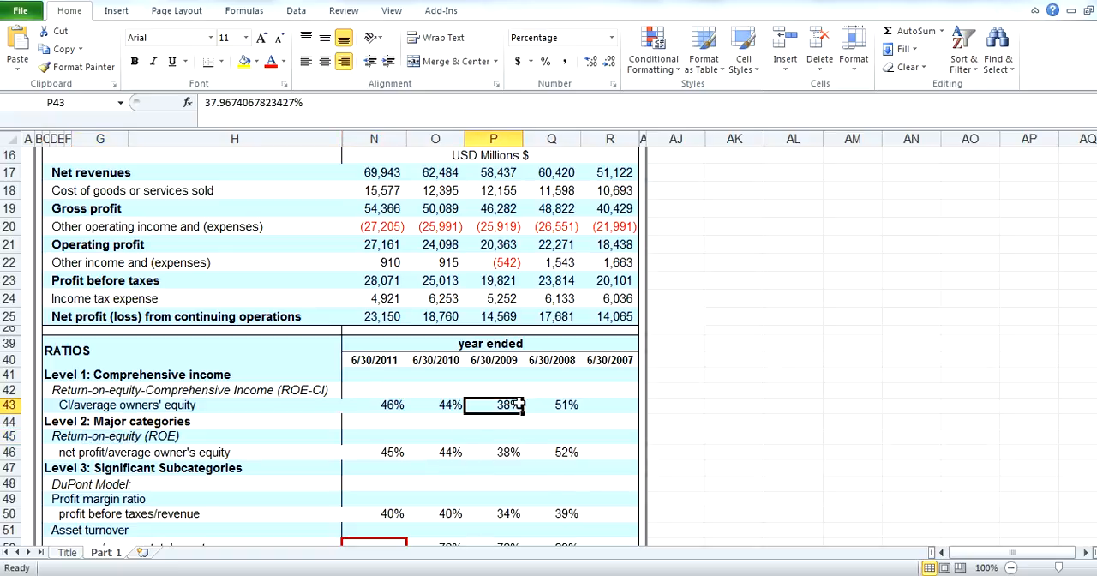
left_click(564, 404)
scroll(533, 528, "down", 2)
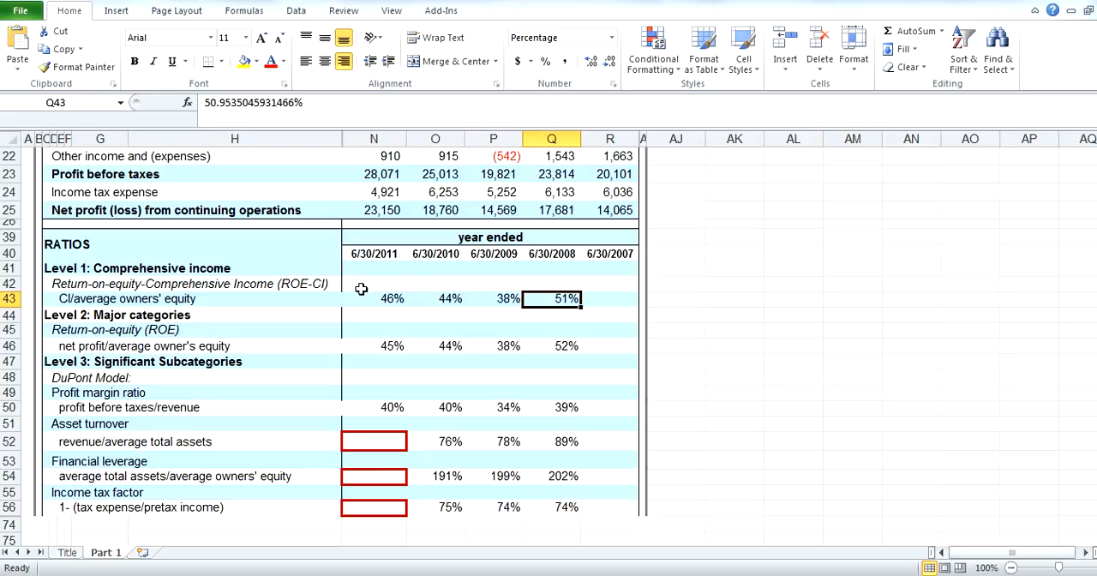
Compare the year-to-year change in the CI/average owners' equity ratio, focusing on 2008 against 2009 and the years through 2011
left_click(386, 302)
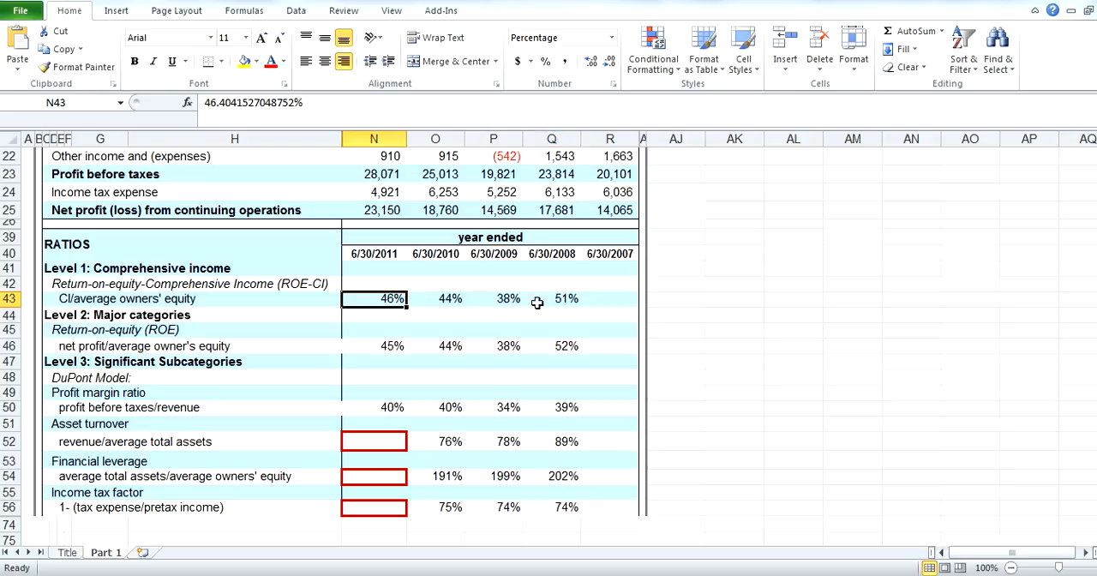
left_click(507, 297)
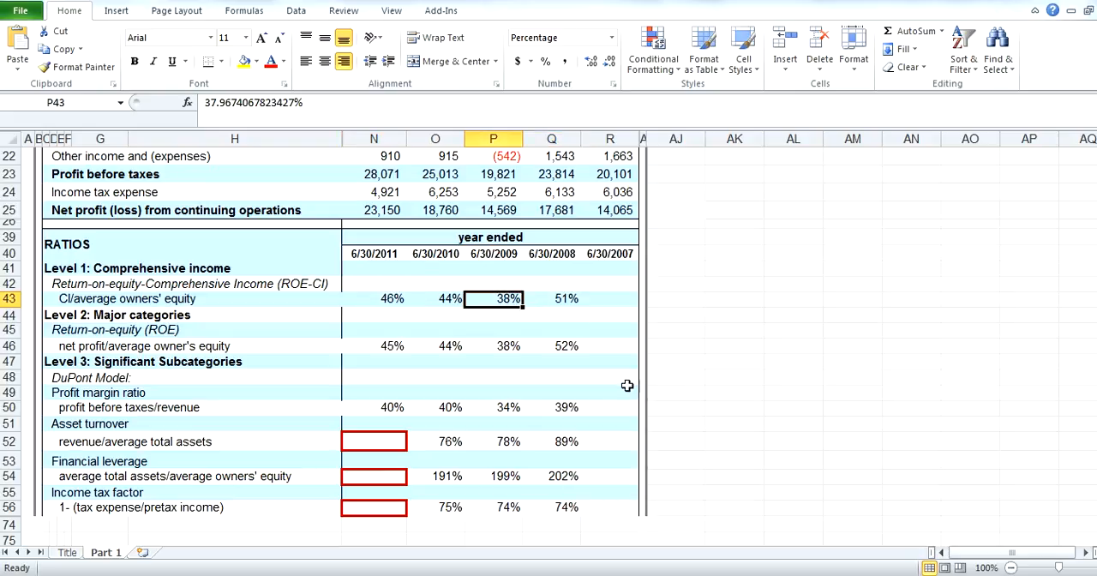
left_click(566, 299)
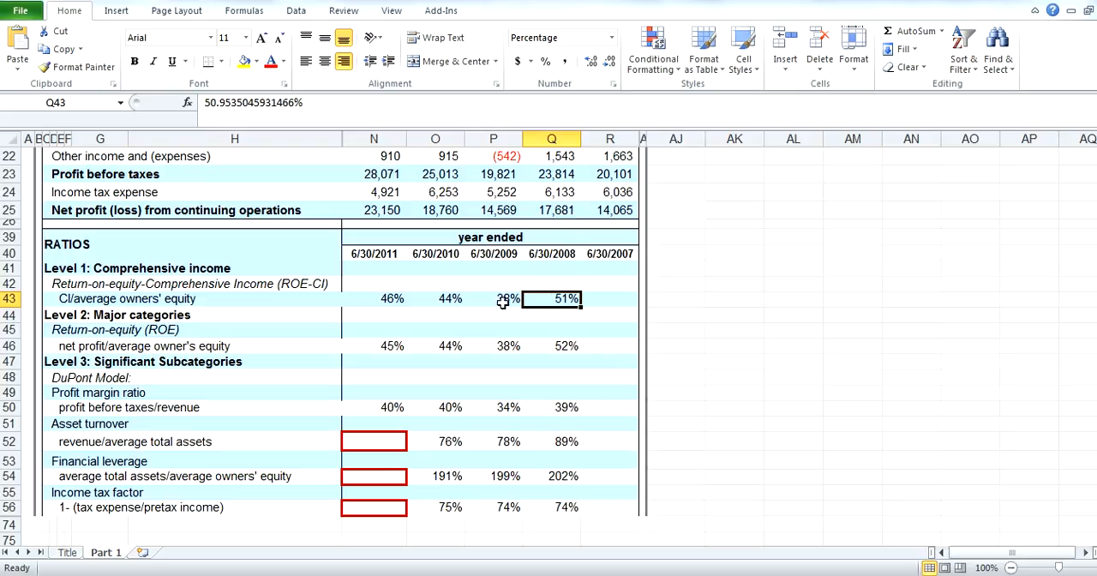
left_click_drag(500, 299, 537, 299)
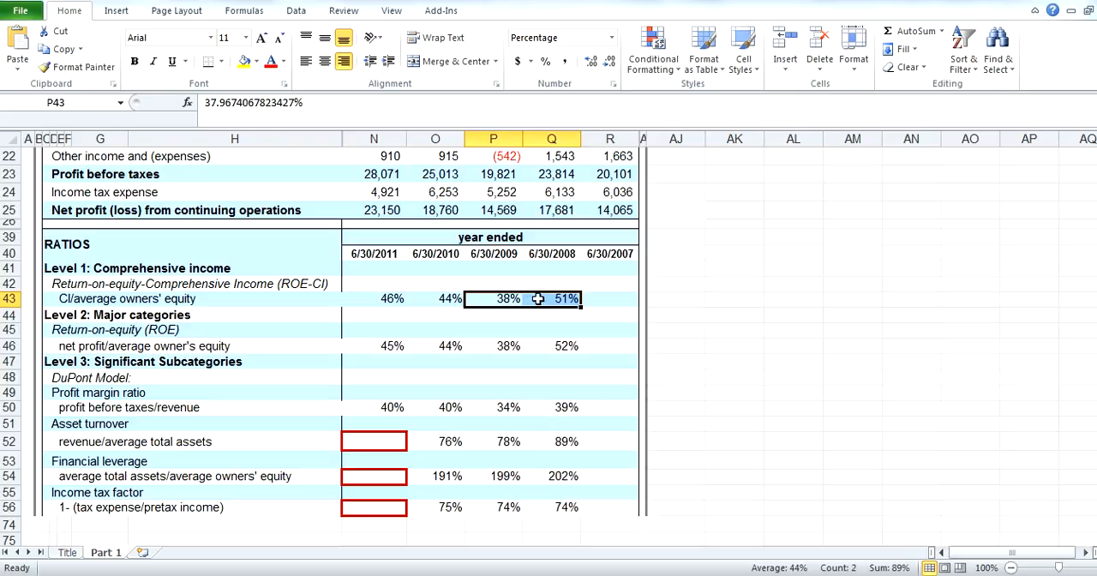
left_click(454, 299)
left_click(377, 298)
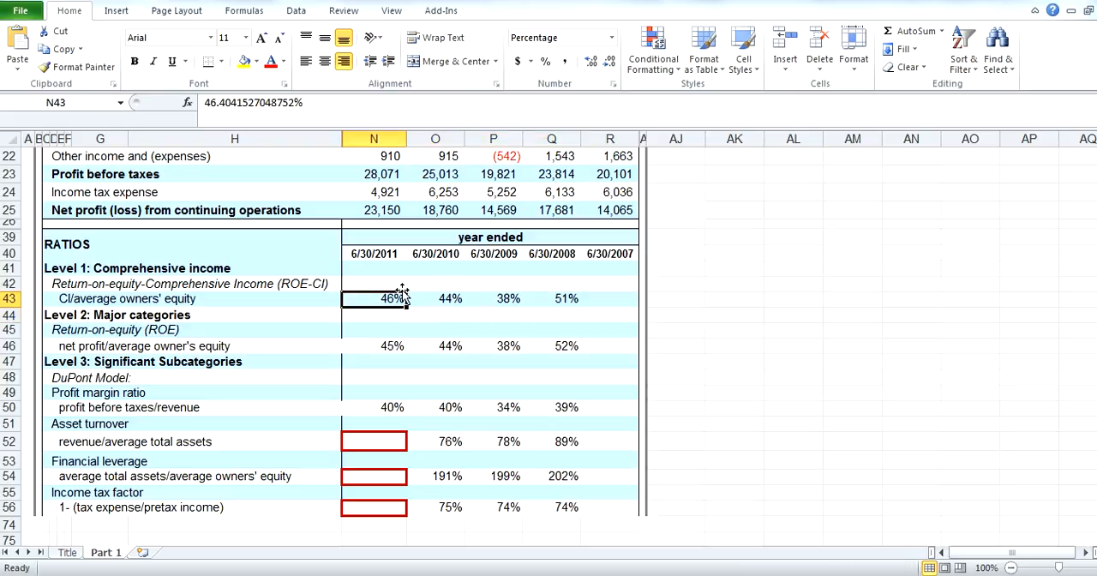
left_click(476, 298)
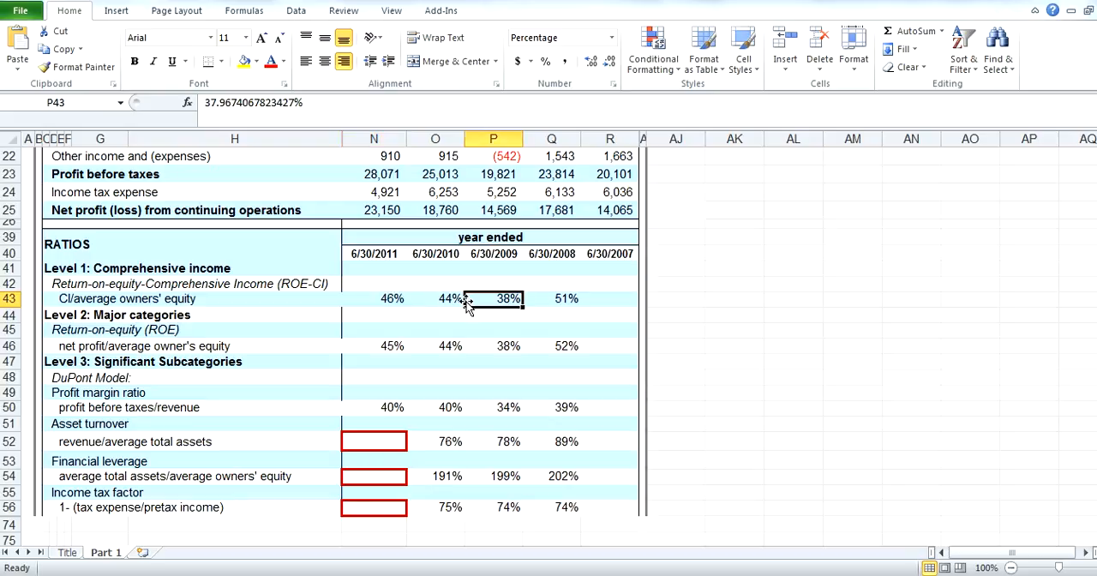
left_click(449, 300)
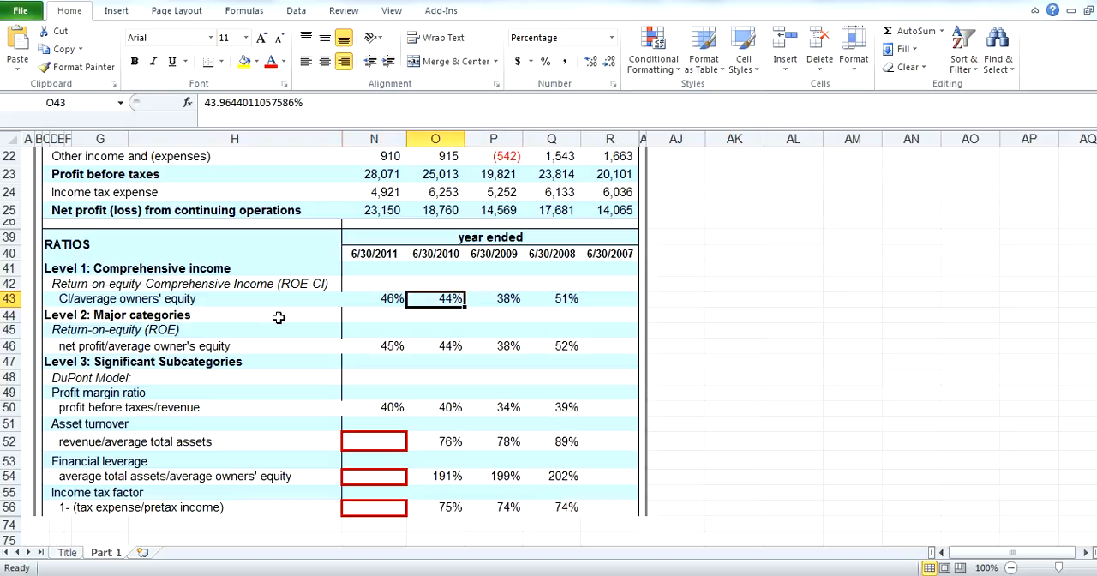
left_click(373, 300)
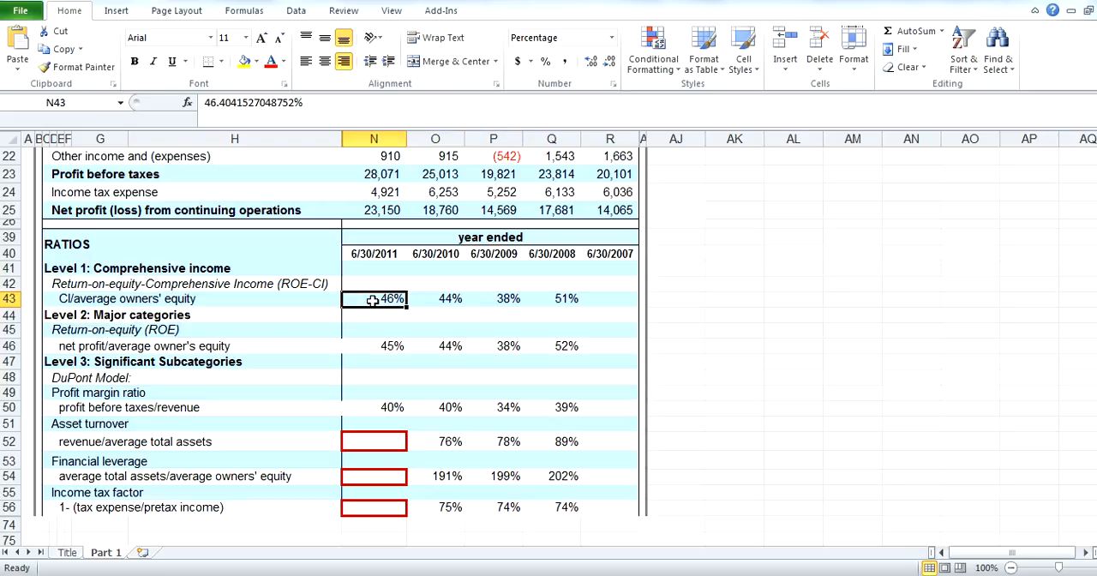
Examine the 2010 return on equity, the 2011 and 2010 profit margins, and the asset turnover, financial leverage and income tax factor cells for both years
left_click(440, 348)
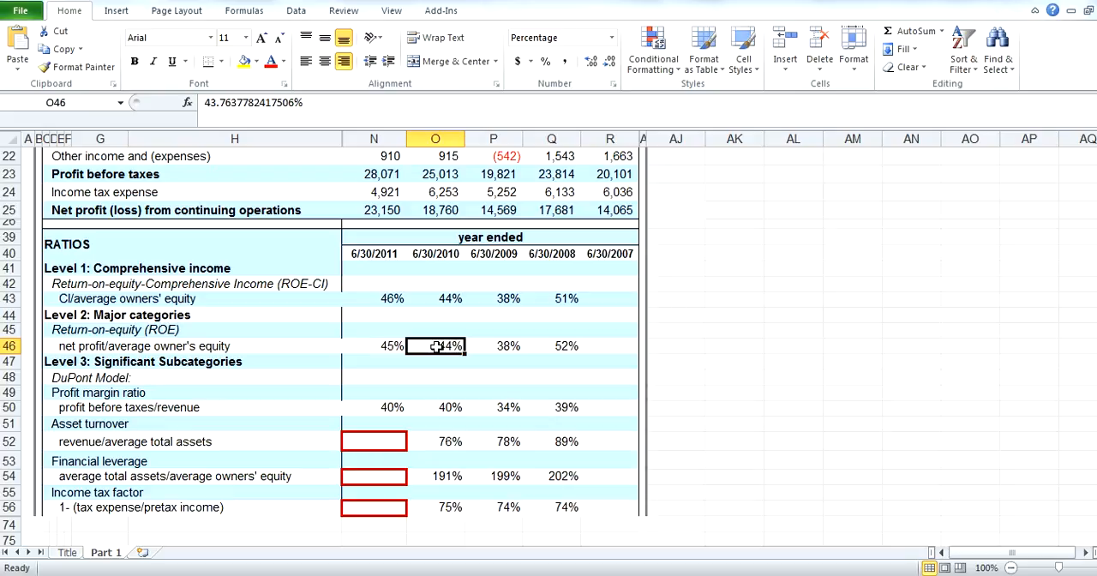
left_click_drag(403, 407, 423, 409)
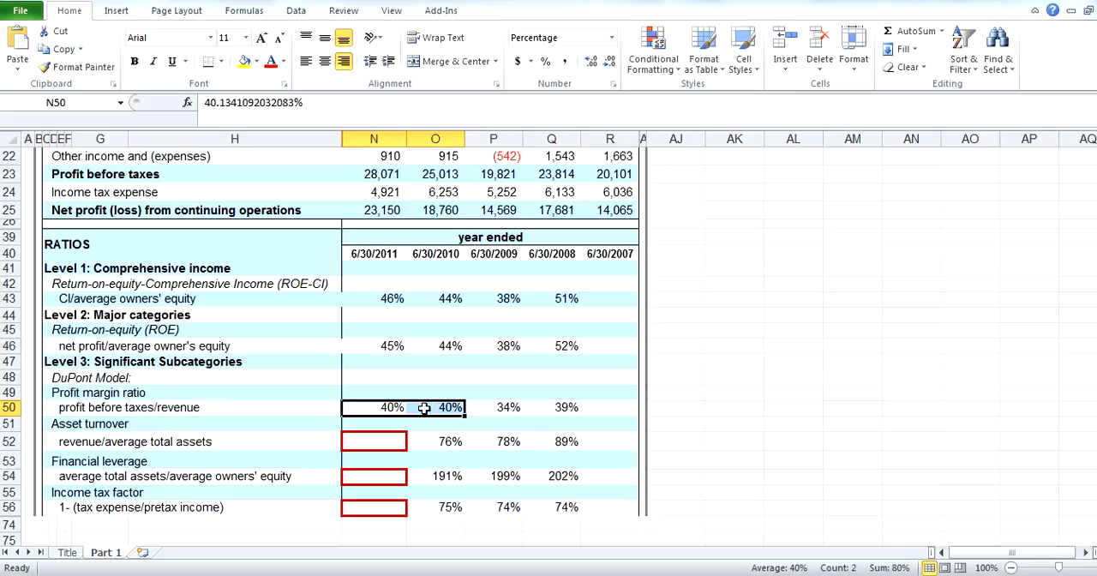
left_click_drag(399, 443, 404, 506)
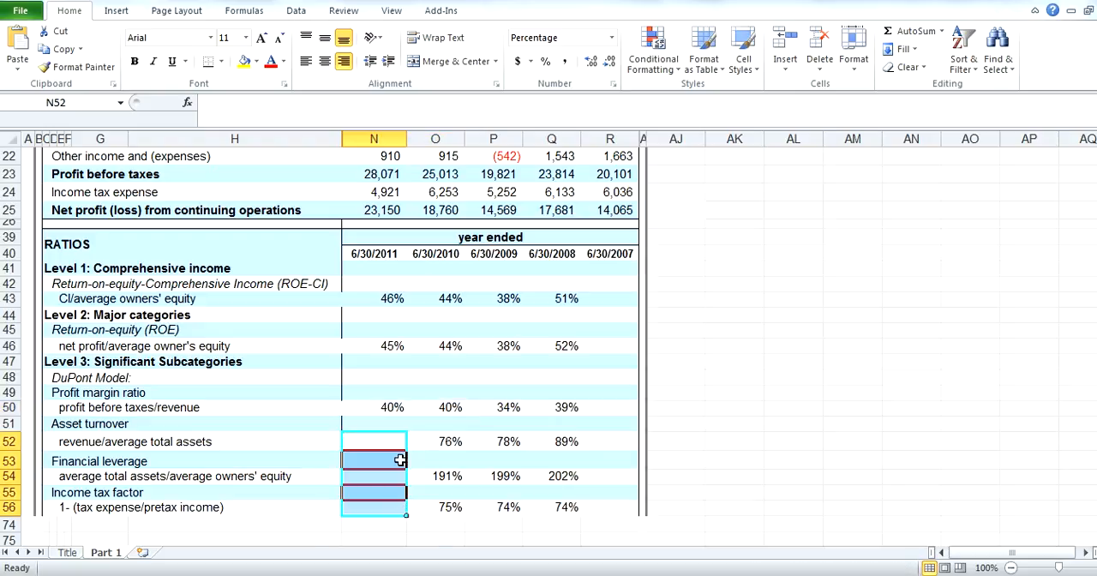
left_click(393, 441)
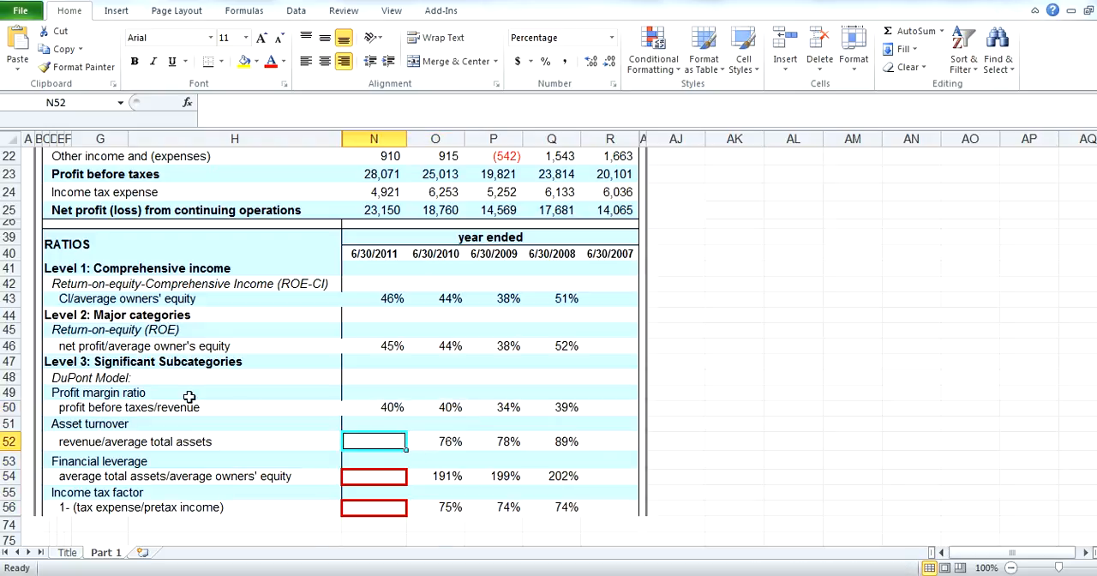
left_click(380, 475)
left_click(383, 506)
left_click(392, 443)
left_click_drag(452, 444, 445, 505)
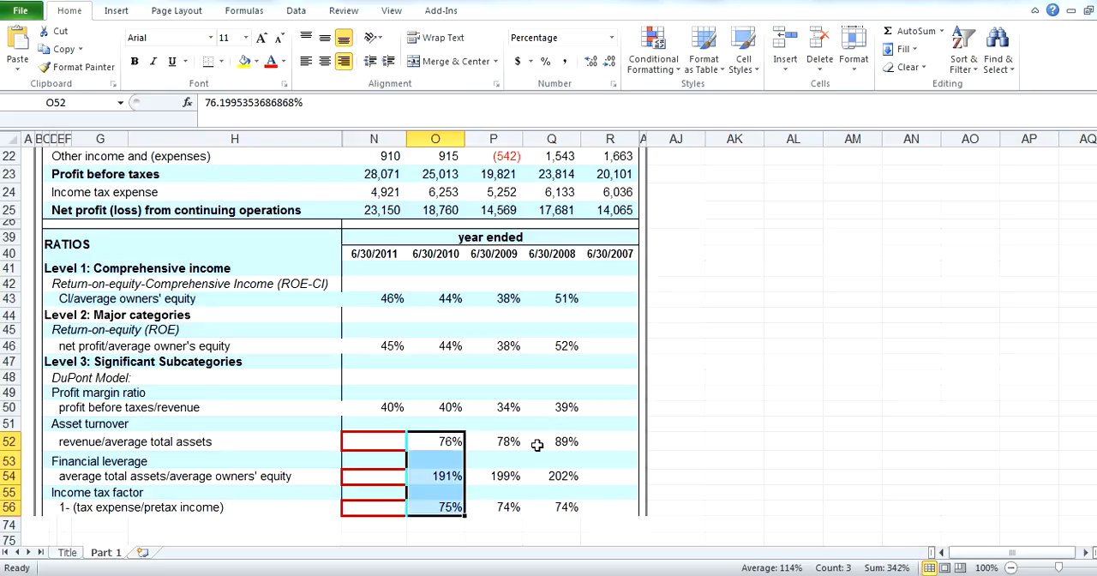
Highlight the whole Ratios section in rows 39 to 56 and review it against XYZ Corporation's income statement
left_click_drag(45, 245, 580, 512)
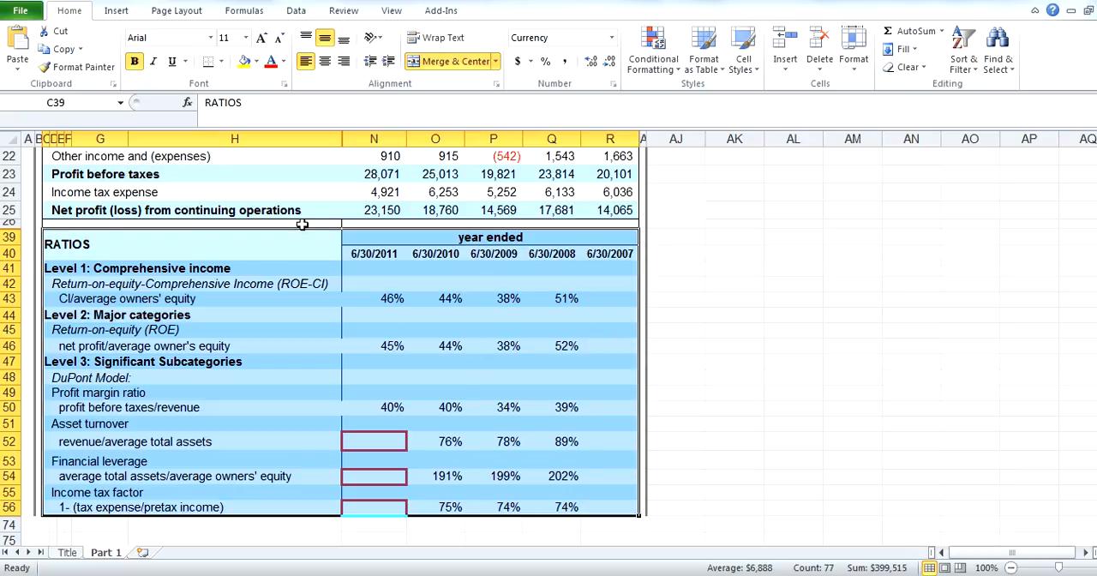
scroll(244, 212, "up", 1)
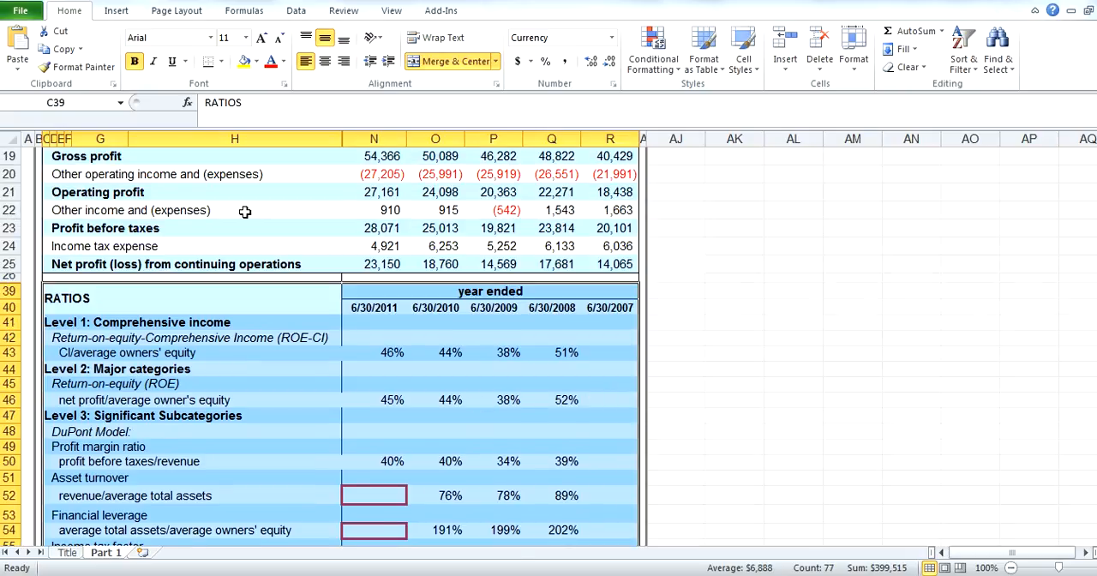
scroll(244, 211, "up", 2)
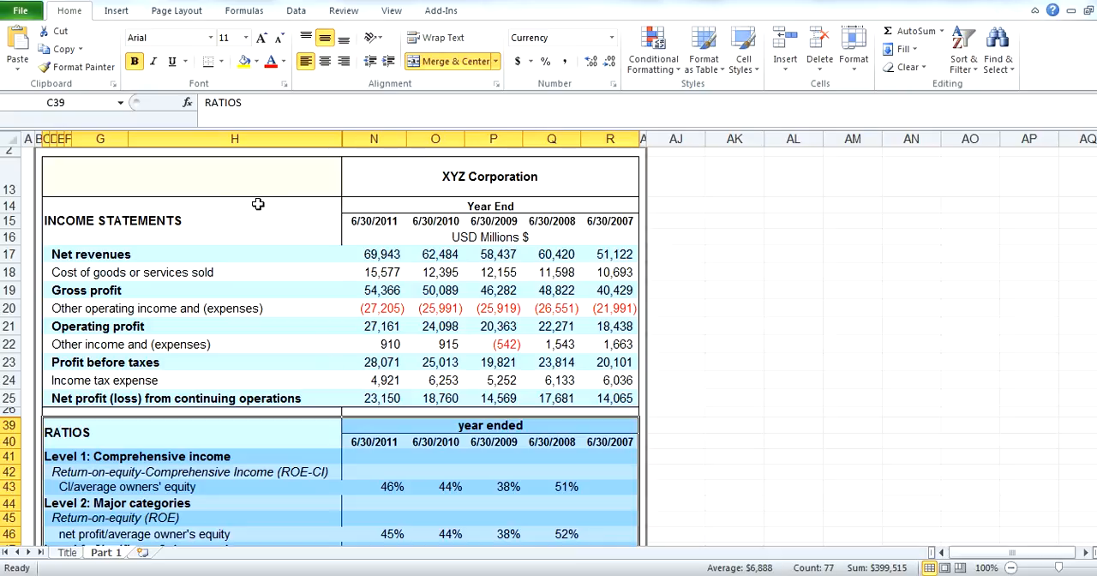
scroll(305, 215, "down", 3)
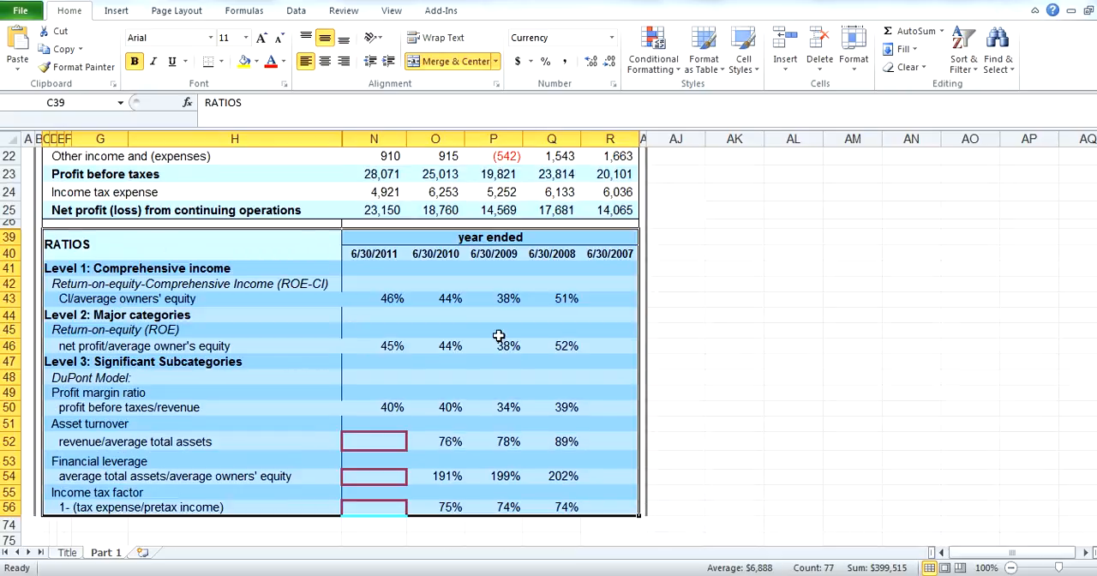
left_click(802, 302)
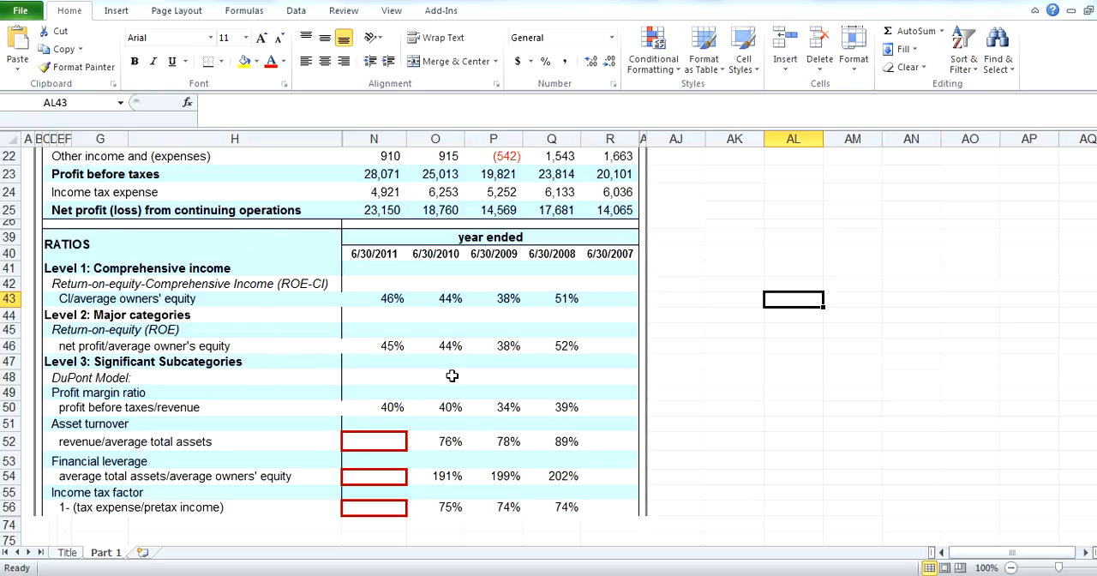
scroll(453, 375, "up", 3)
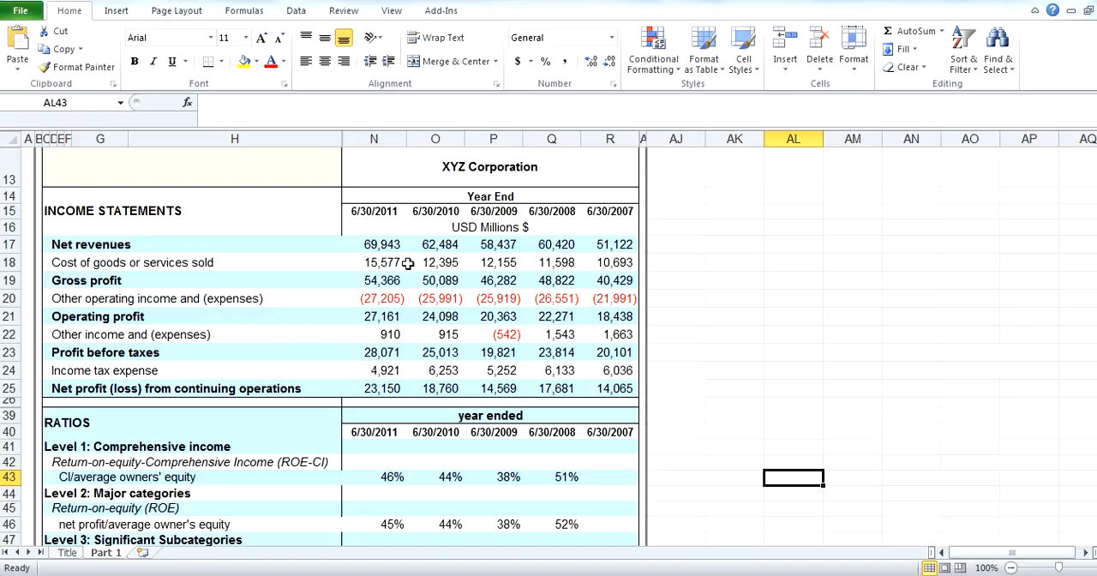
scroll(413, 296, "down", 3)
Select the 2011 to 2009 CI/average owners' equity ratios and compare them with the income statement figures above
left_click_drag(392, 296, 492, 295)
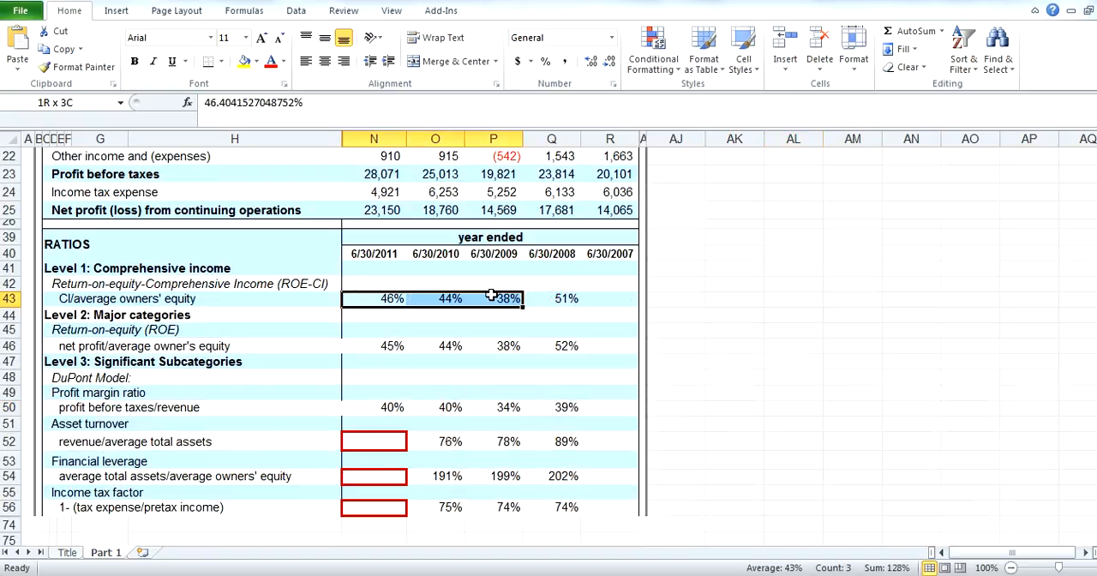
scroll(491, 295, "up", 3)
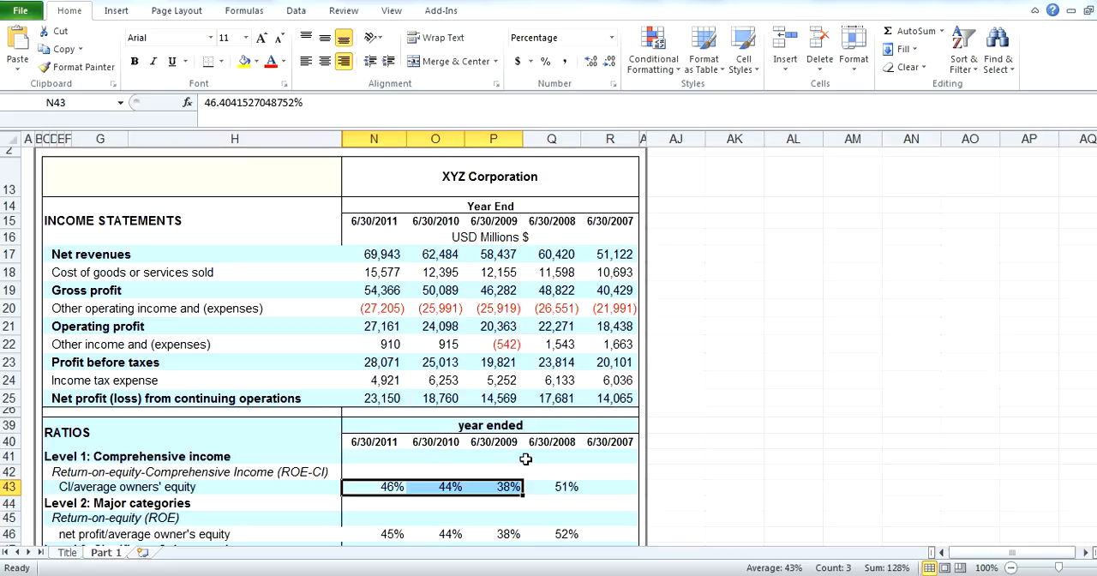
scroll(291, 347, "down", 2)
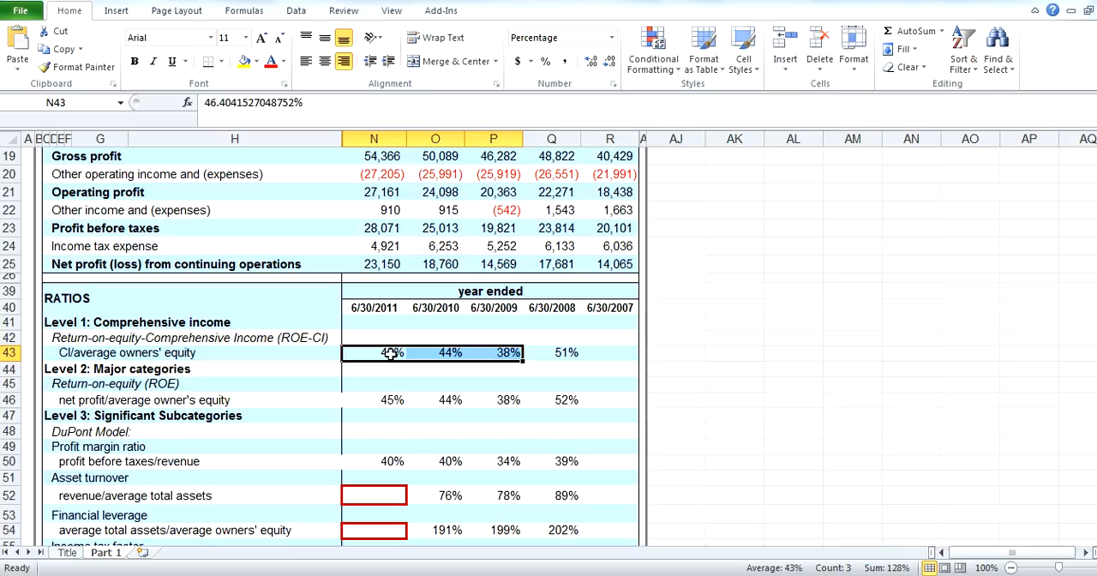
scroll(754, 309, "up", 1)
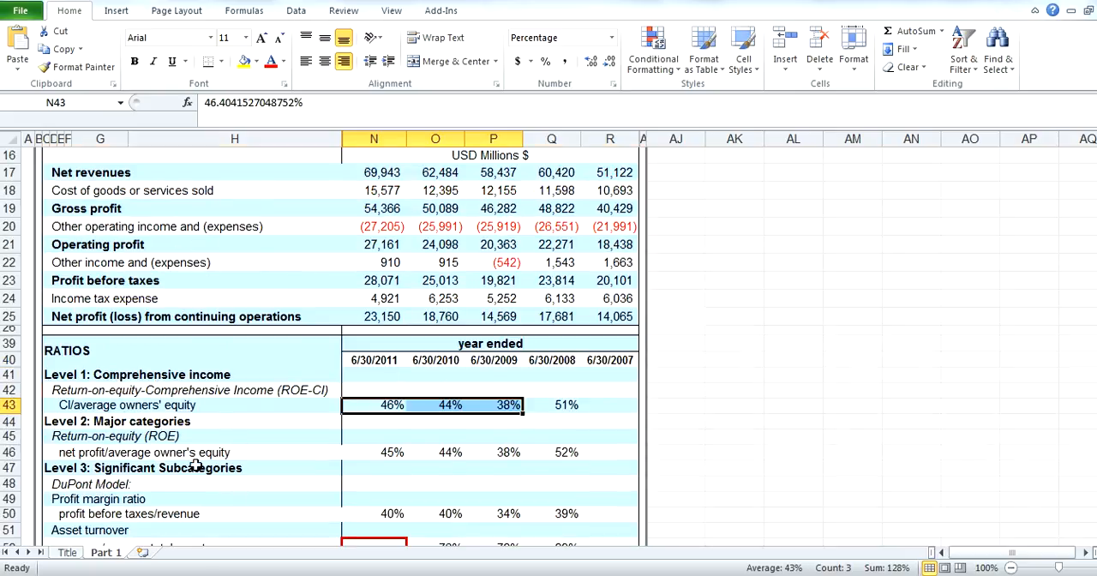
scroll(219, 378, "up", 1)
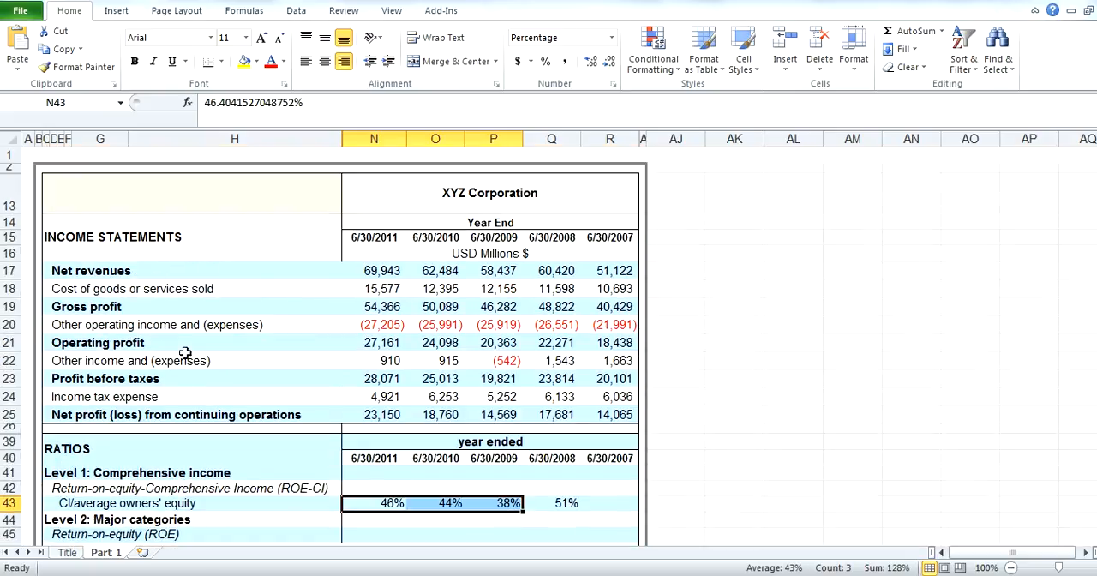
Highlight the net revenues and cost of goods or services sold rows and compare them with the ratios below
left_click(367, 274)
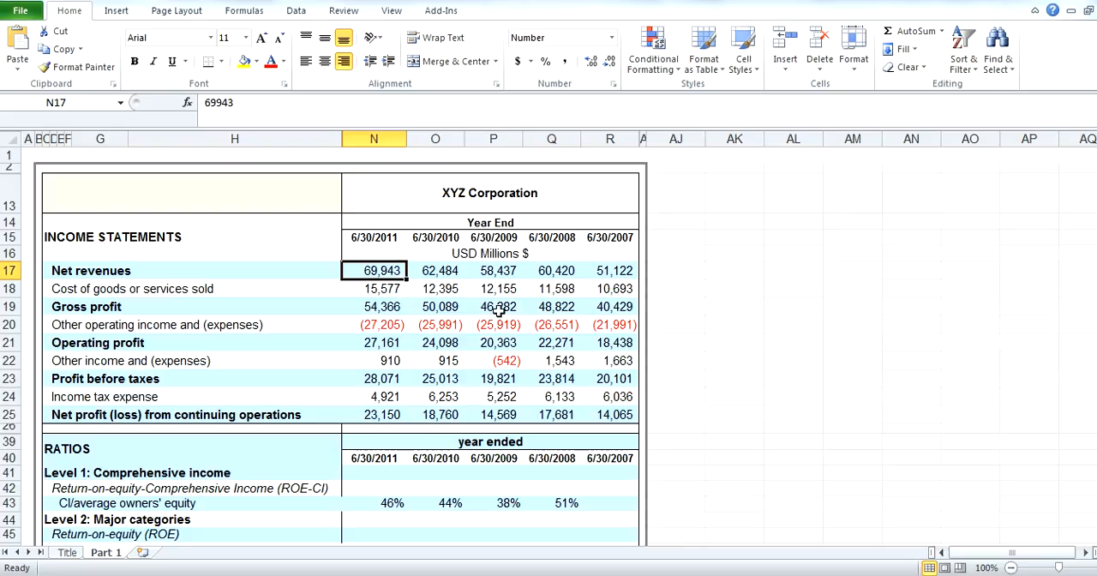
left_click_drag(7, 275, 7, 291)
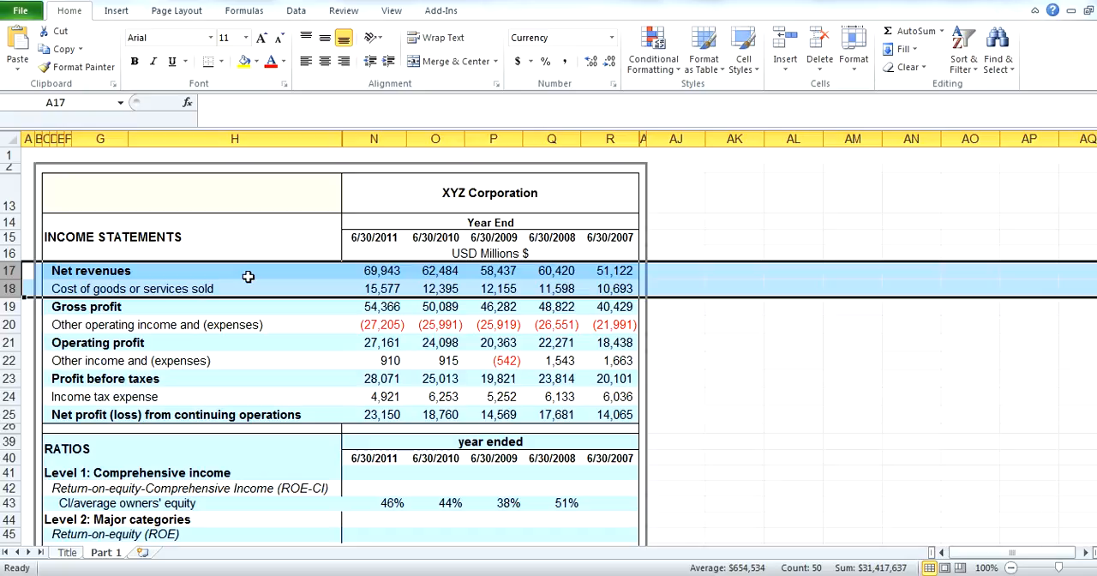
scroll(257, 272, "down", 1)
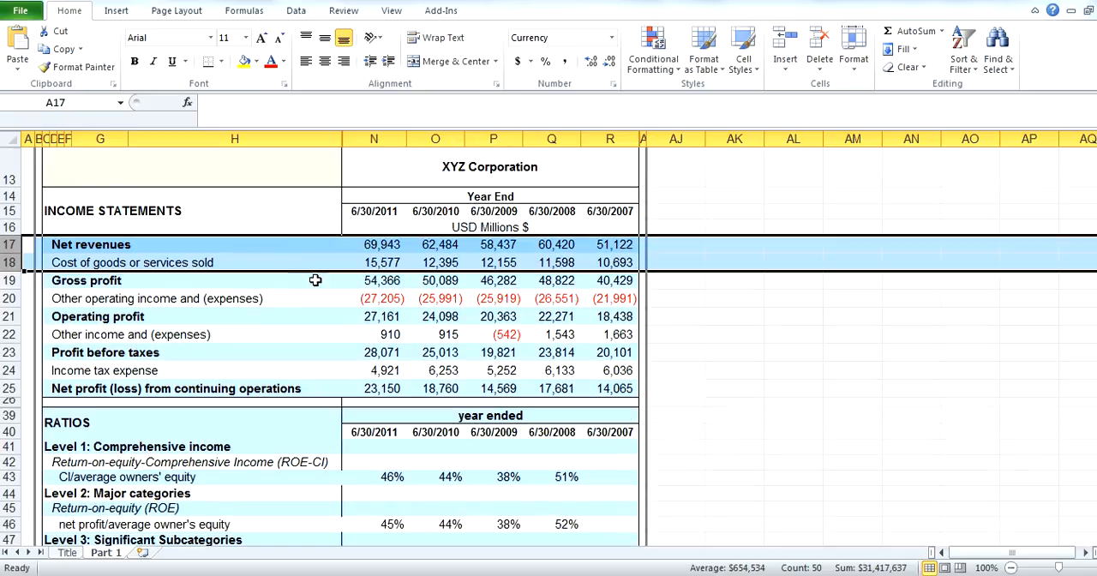
scroll(522, 338, "down", 3)
scroll(525, 337, "up", 1)
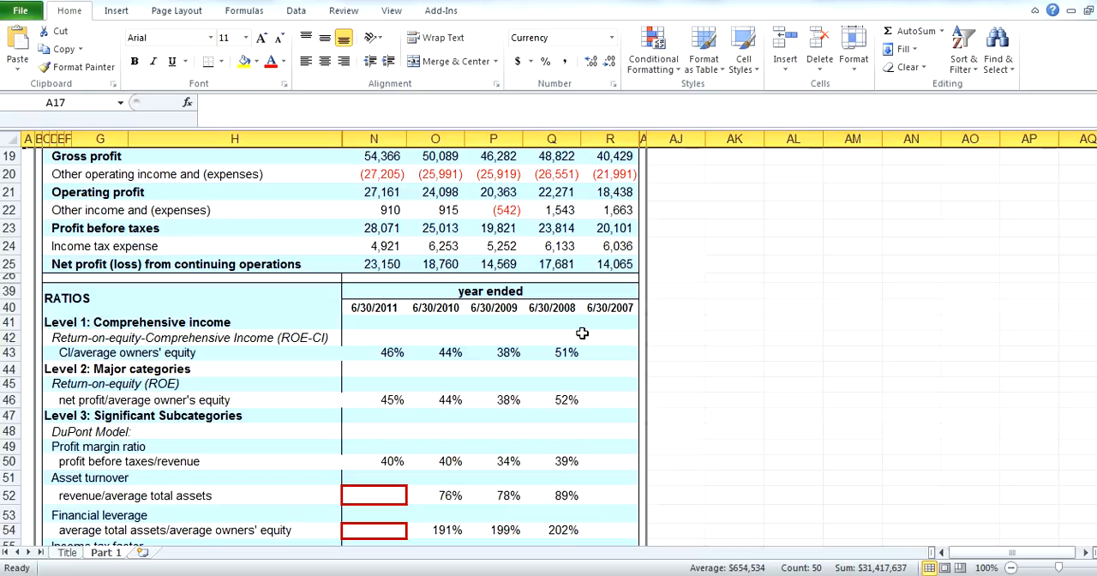
scroll(735, 366, "up", 2)
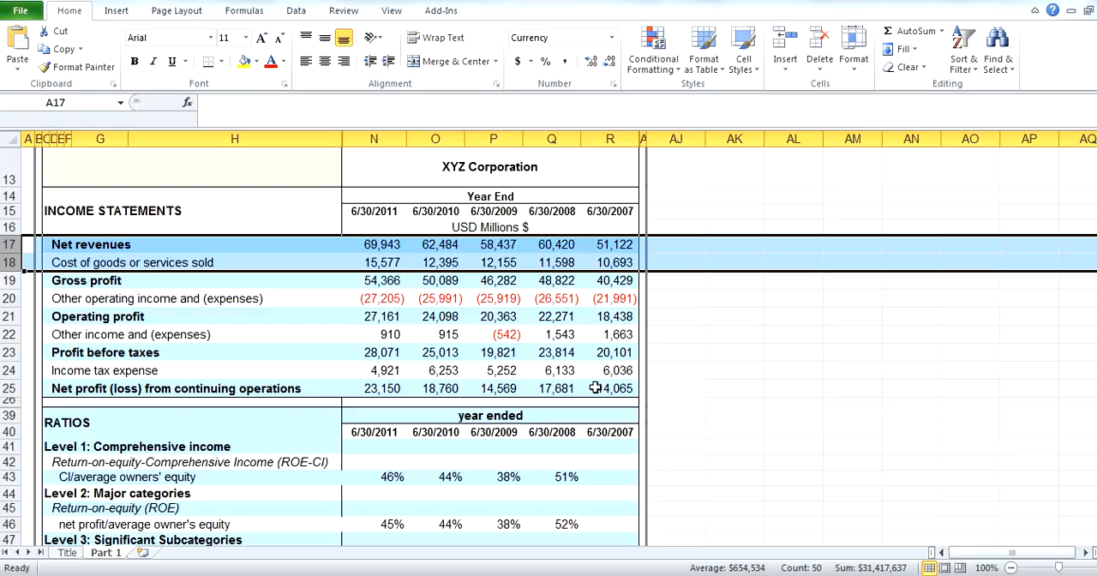
scroll(402, 342, "down", 1)
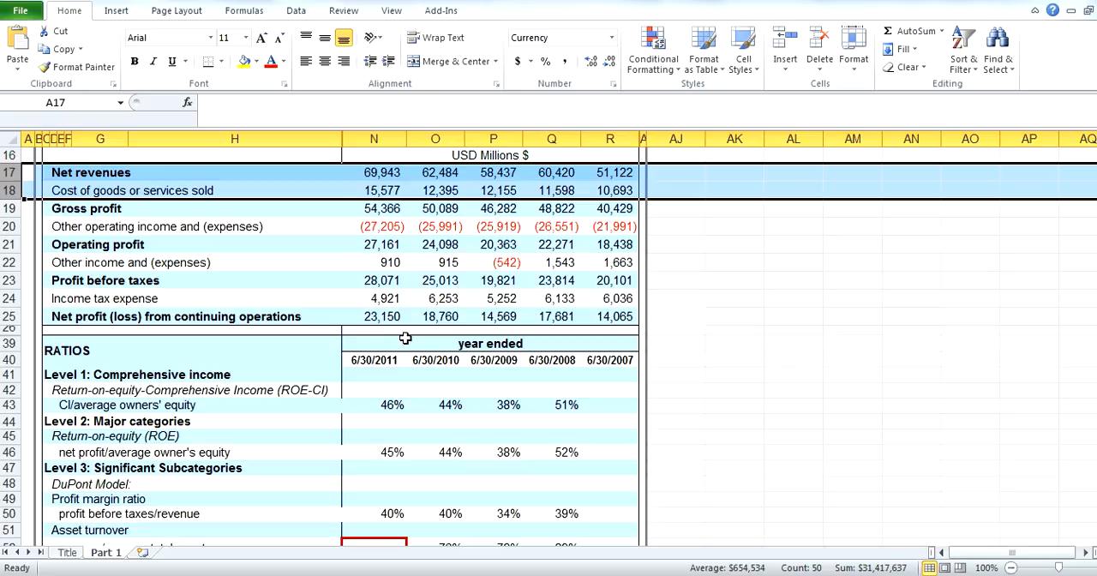
scroll(360, 369, "down", 1)
Review the Ratios section together with the income statements by highlighting both blocks, ending on ratio rows 39 to 46
left_click_drag(70, 291, 560, 526)
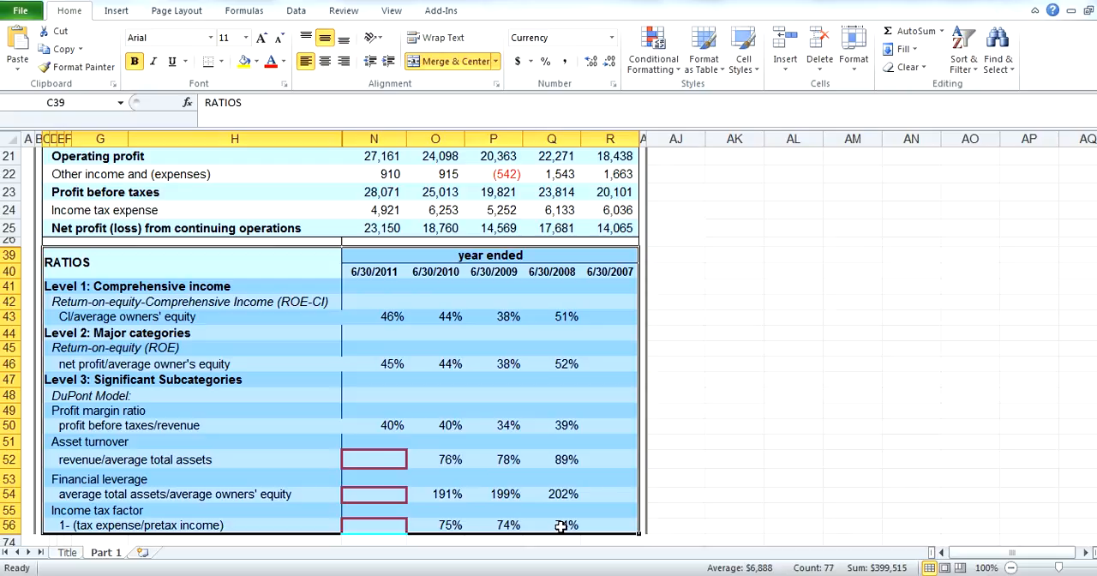
left_click(741, 480)
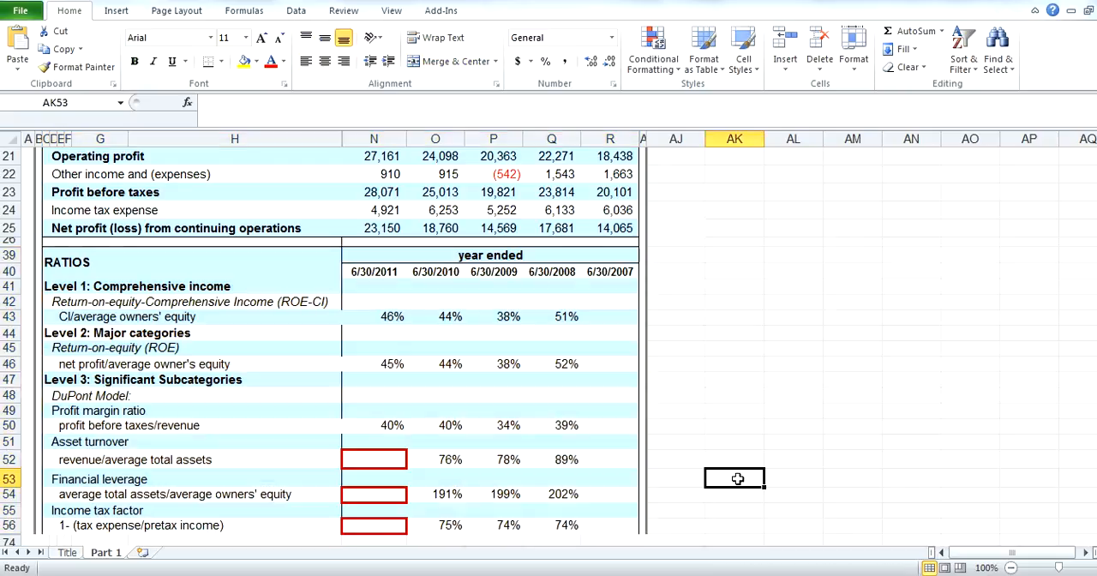
left_click_drag(597, 527, 39, 128)
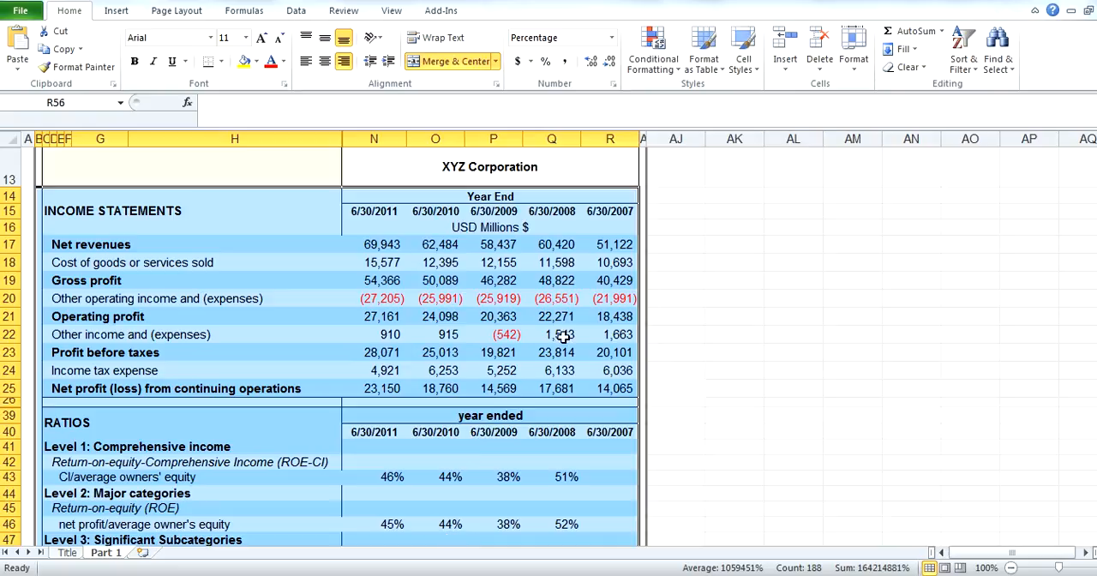
left_click(724, 283)
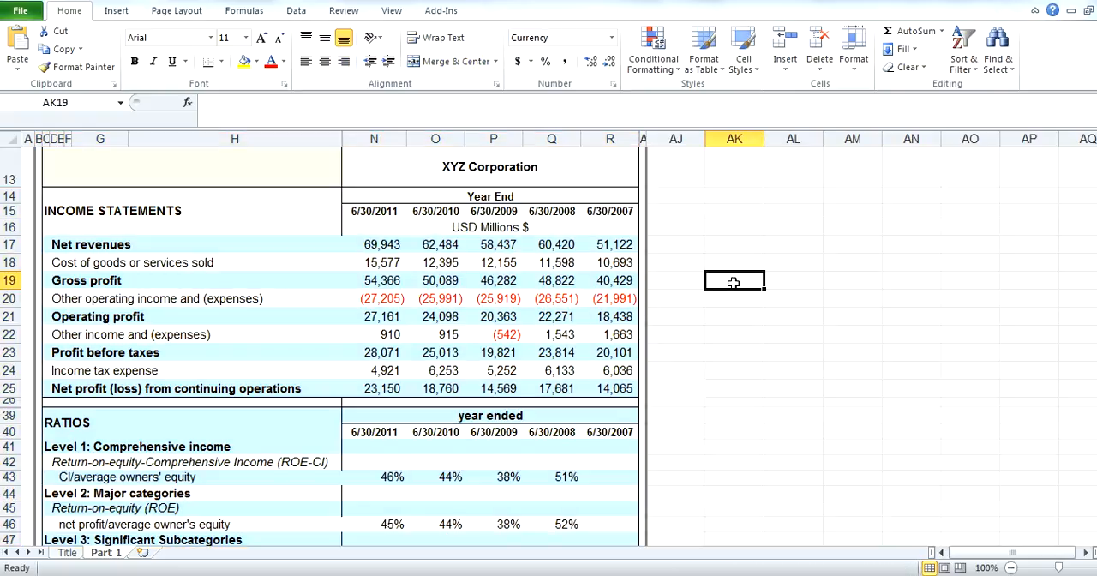
left_click_drag(134, 425, 474, 524)
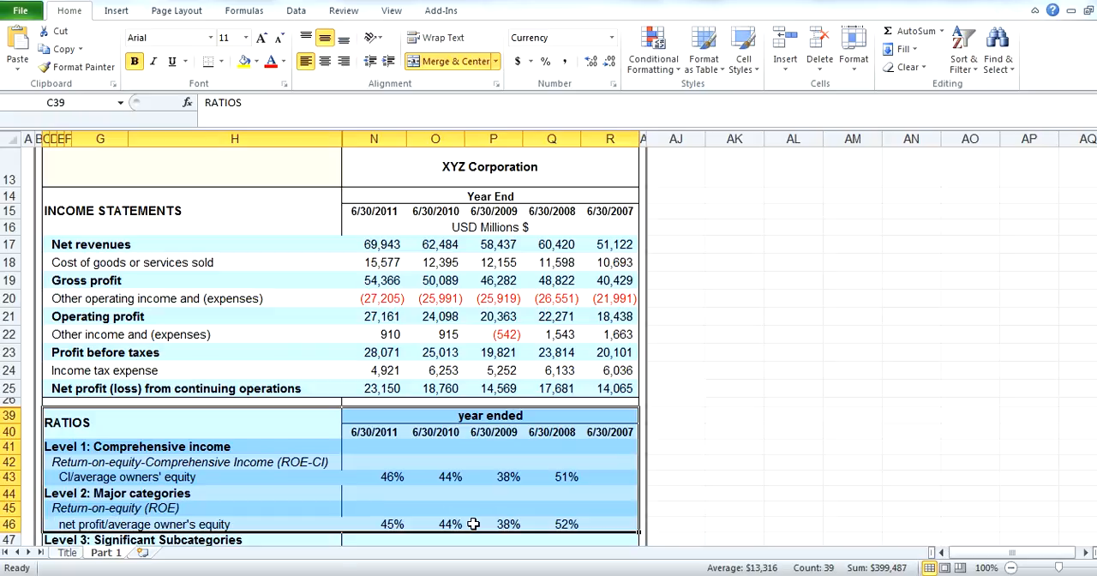